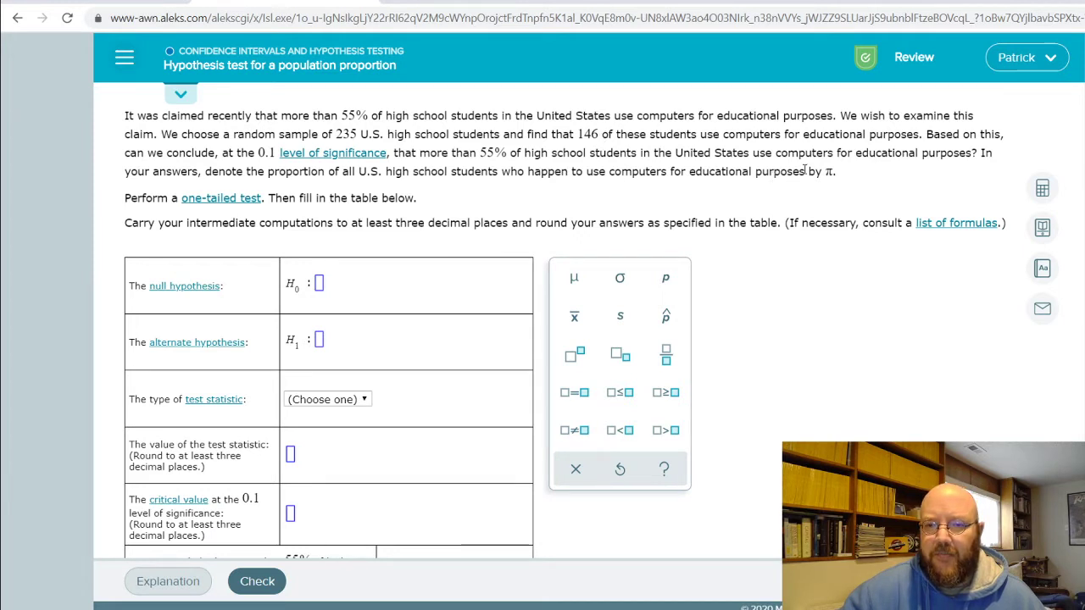
Examine the problem statement for the proportion's symbol and the claim being tested.
left_click_drag(804, 171, 837, 171)
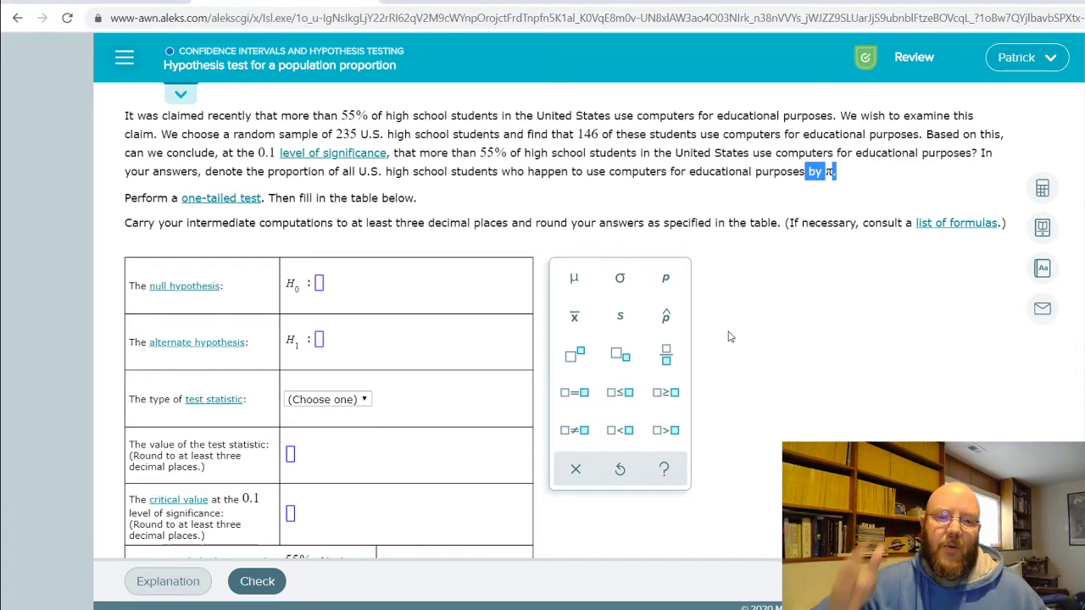
left_click(777, 281)
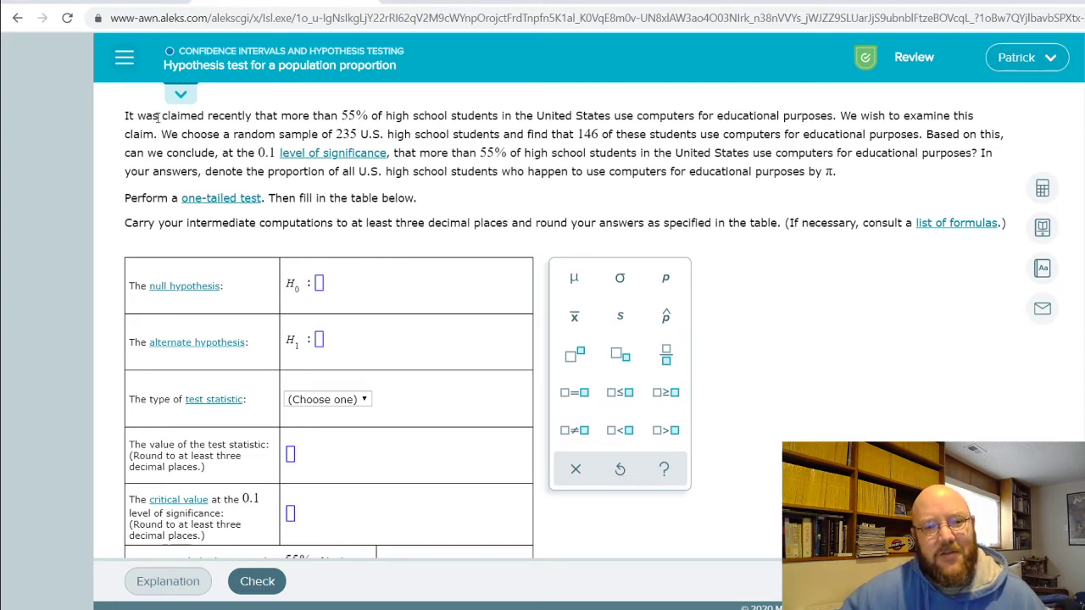
left_click_drag(158, 117, 393, 116)
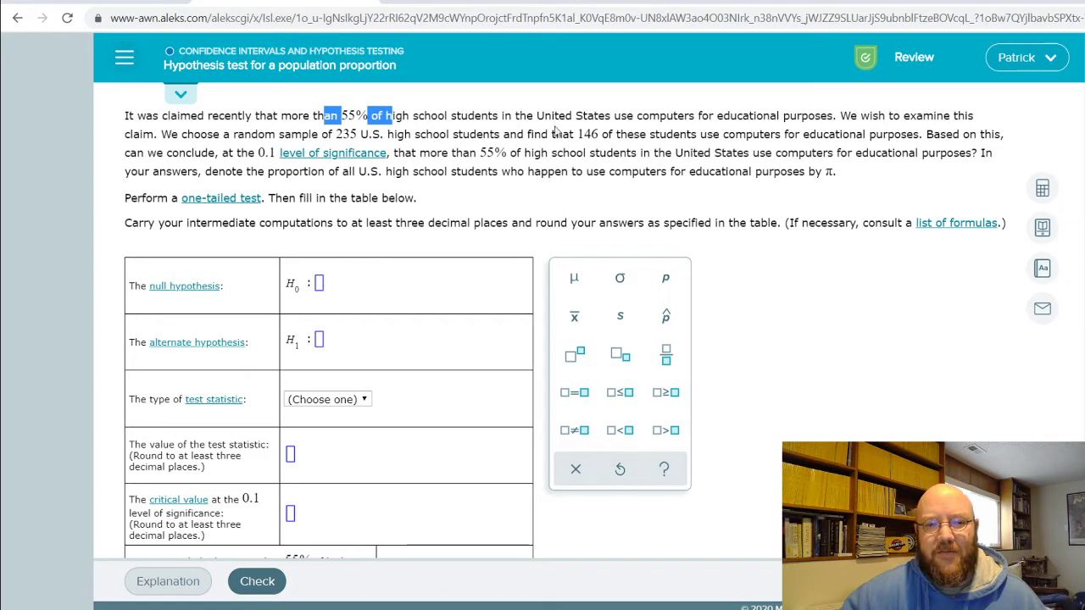
left_click(732, 129)
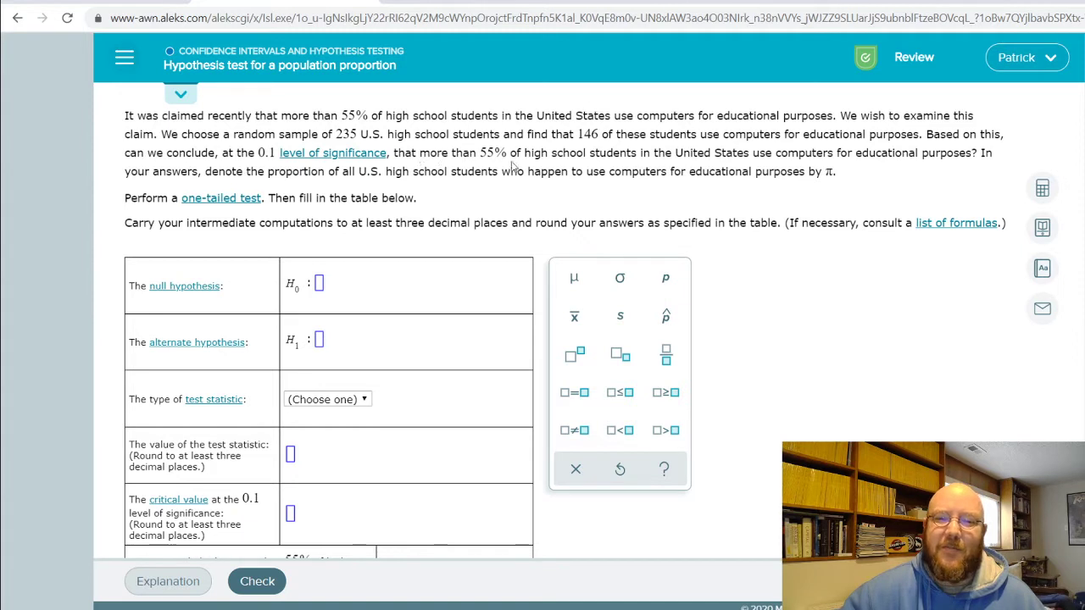
left_click_drag(437, 153, 842, 154)
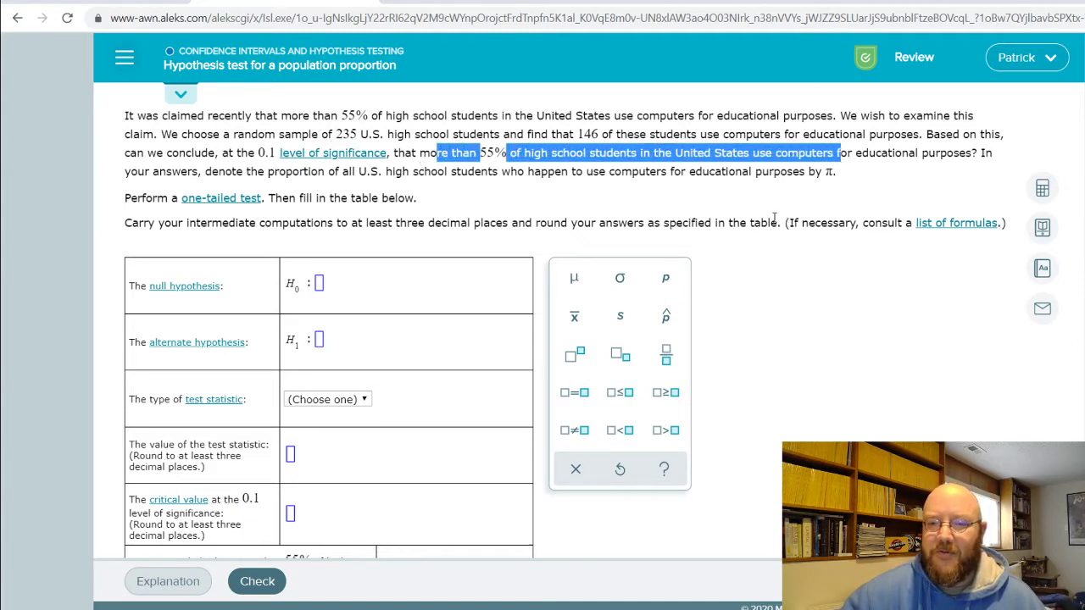
Enter p > .55 as the alternate hypothesis.
left_click(454, 358)
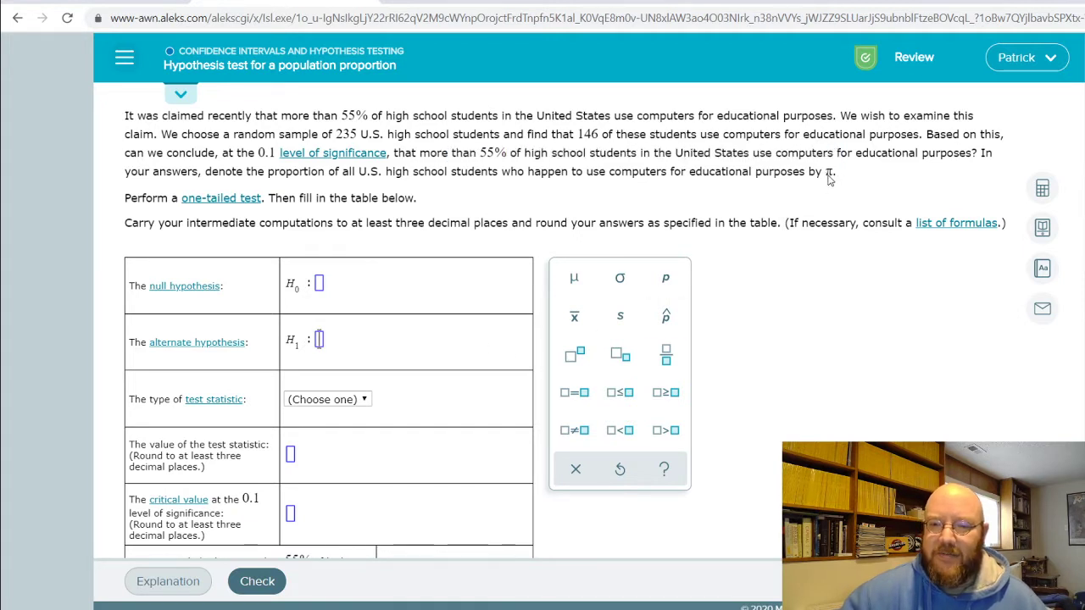
left_click(670, 281)
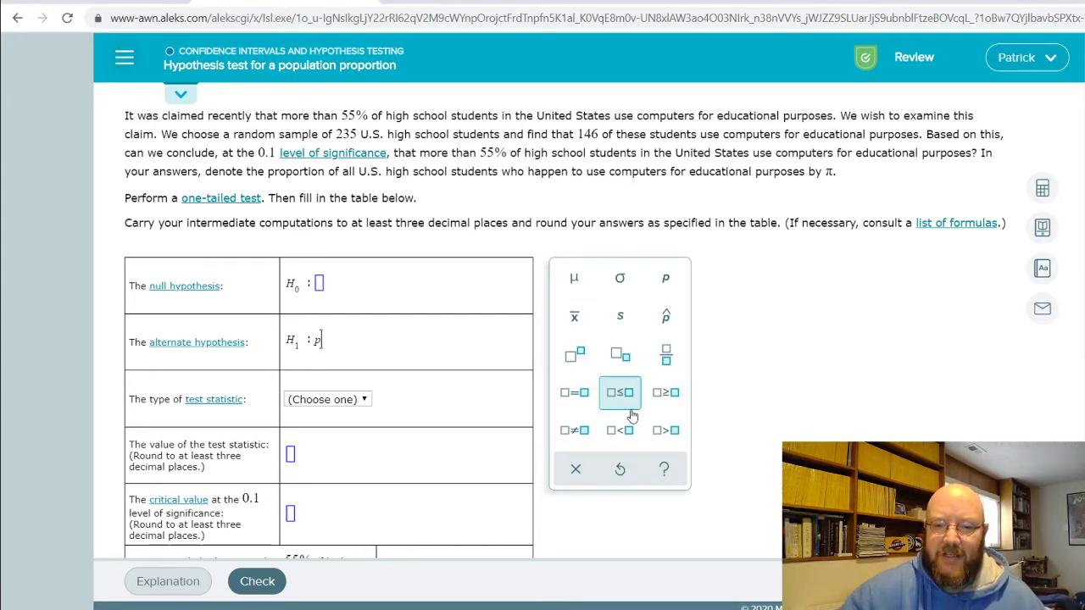
left_click(655, 432)
type(".55")
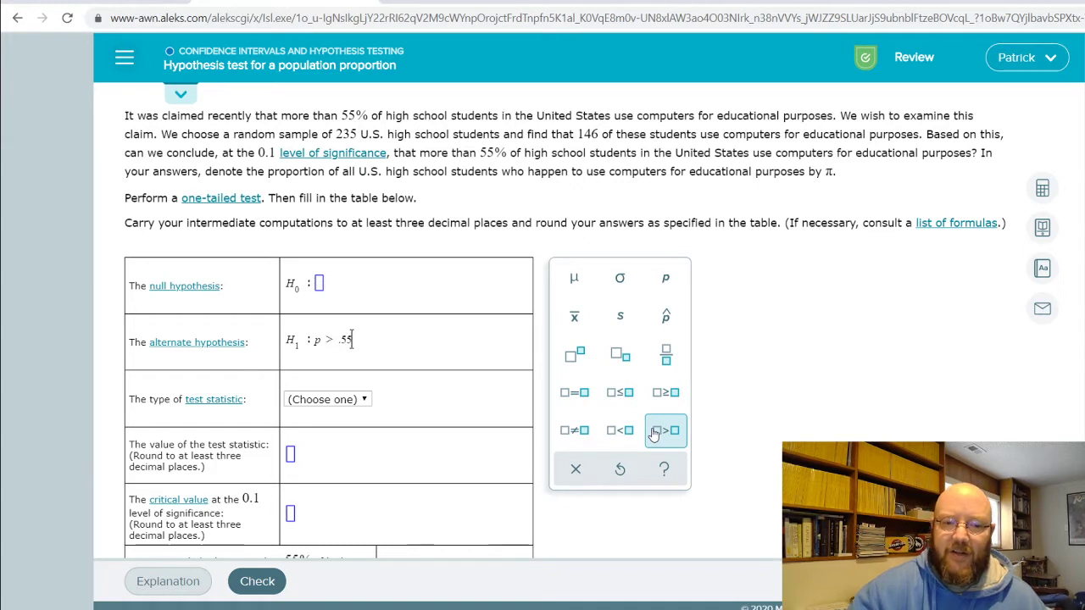
Enter p ≤ .55 as the null hypothesis.
left_click(316, 290)
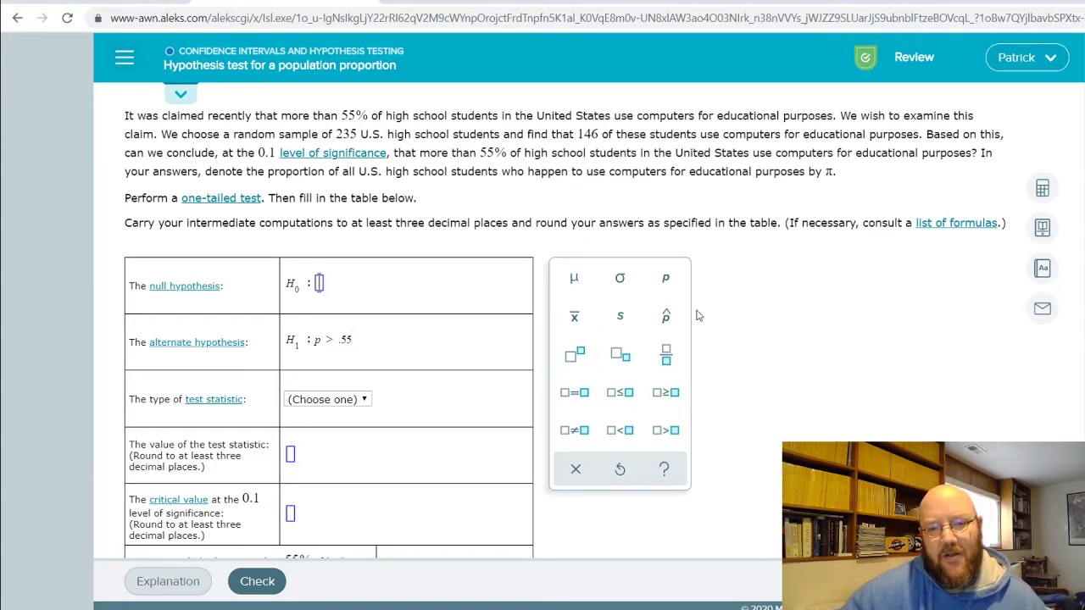
left_click(671, 292)
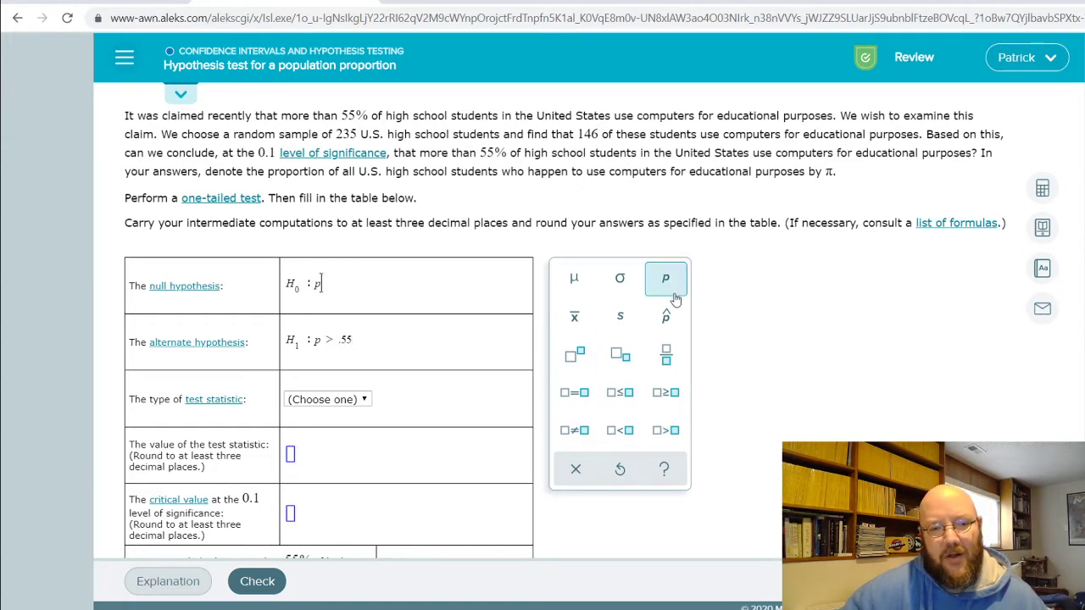
left_click(621, 391)
type(".55")
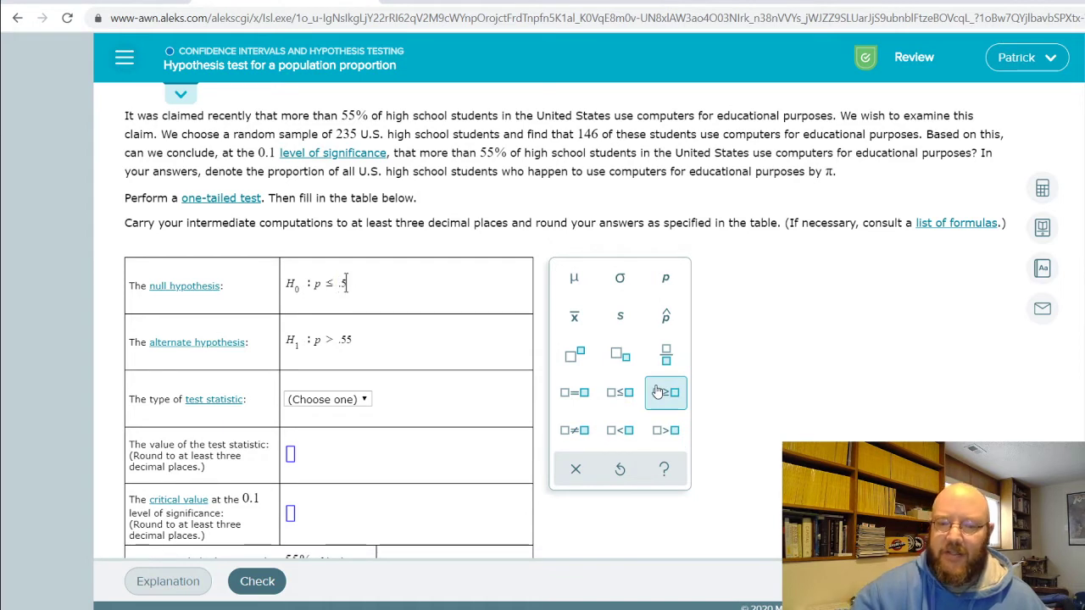
Set the type of test statistic to Z.
left_click(362, 399)
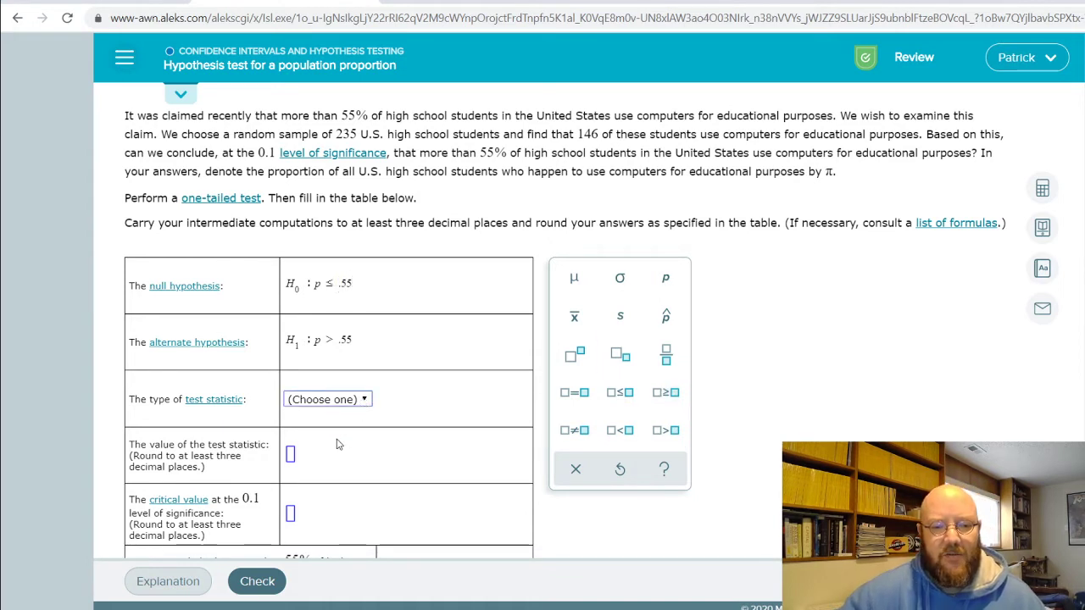
left_click(329, 430)
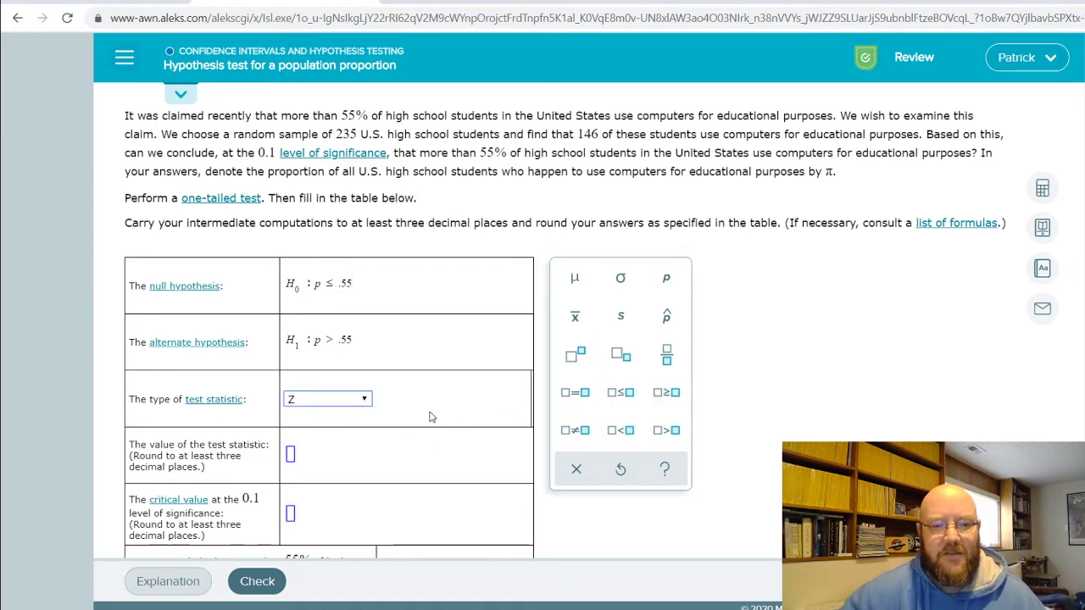
left_click(390, 447)
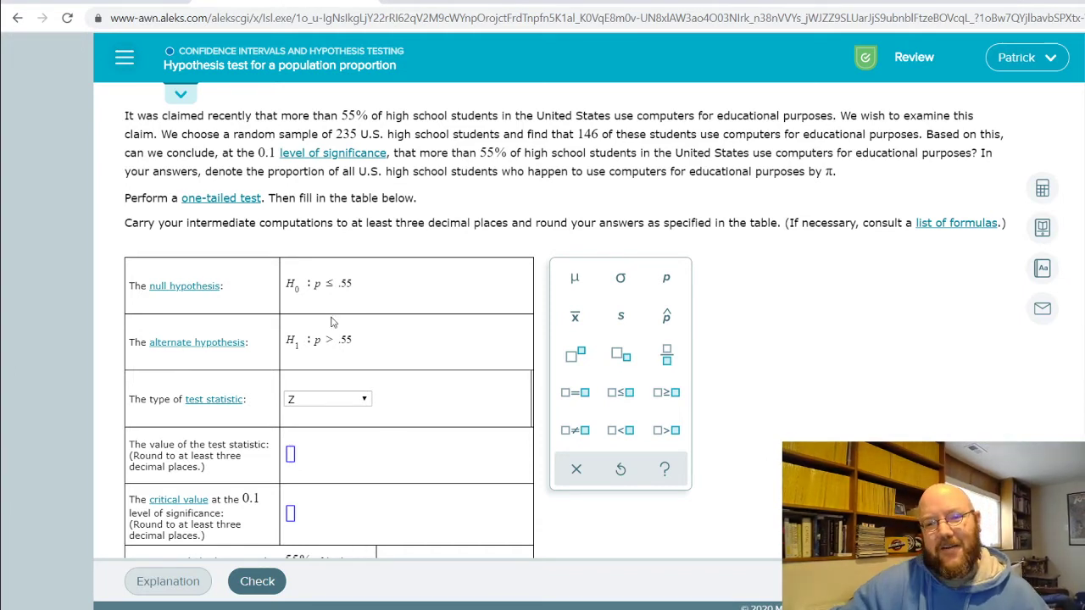
Compute the sample proportion 146/235 in the built-in calculator.
left_click(1041, 192)
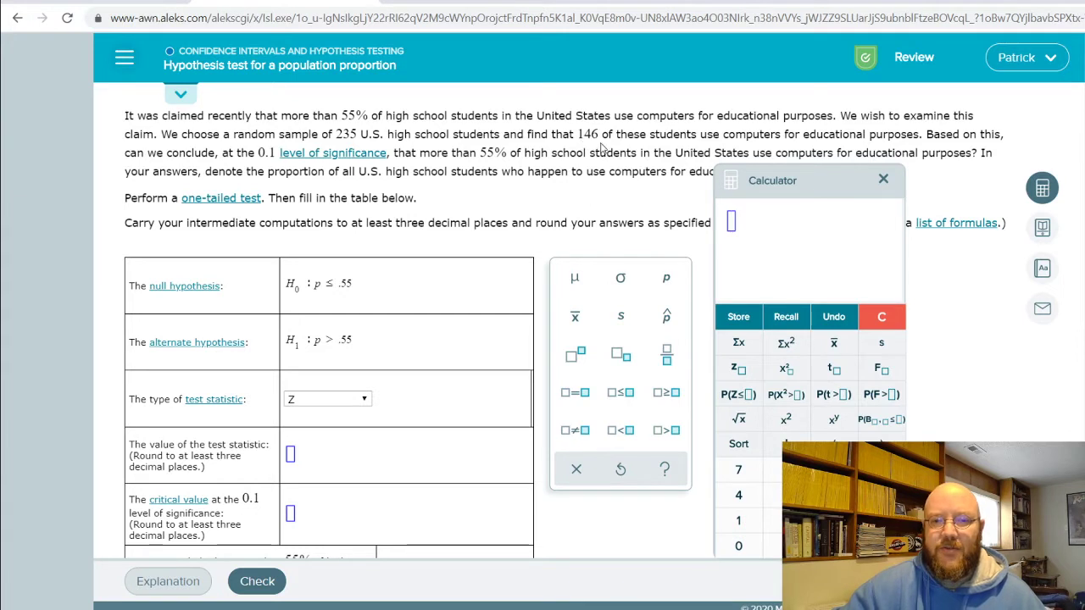
type("146/")
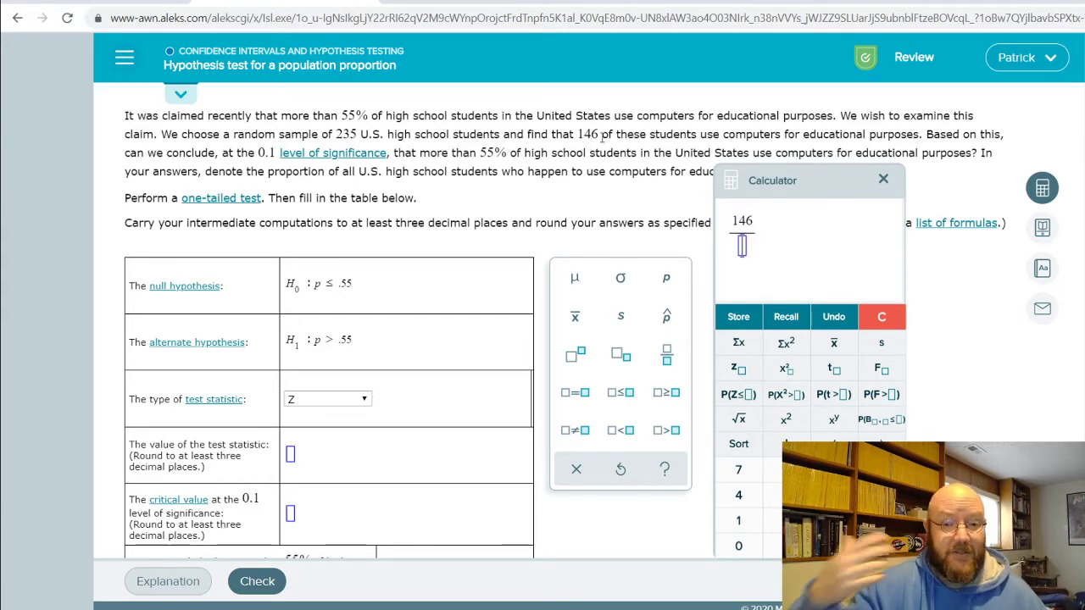
type("235")
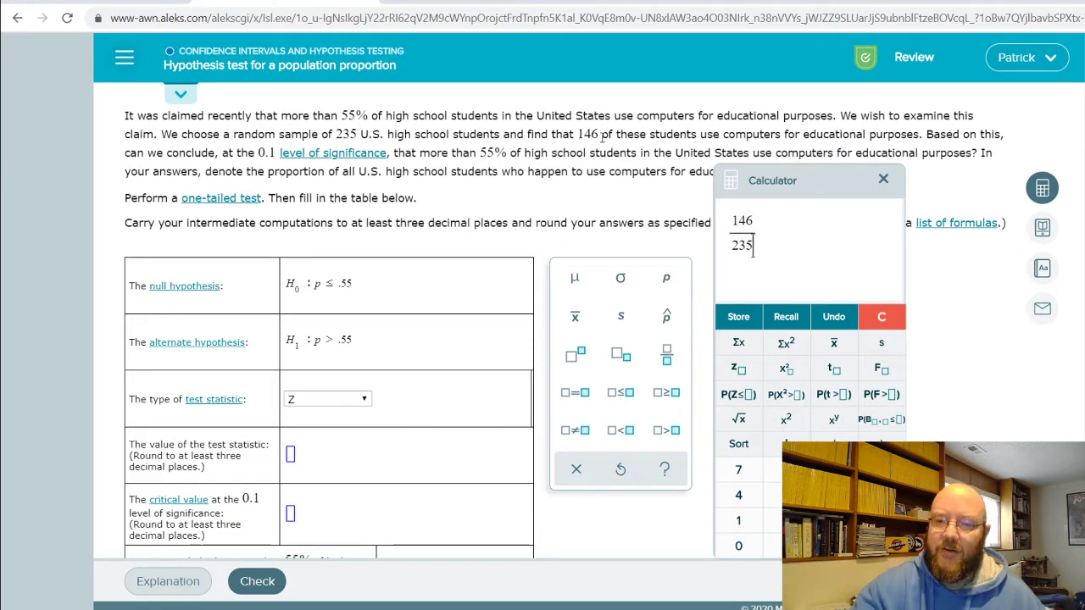
key("Return")
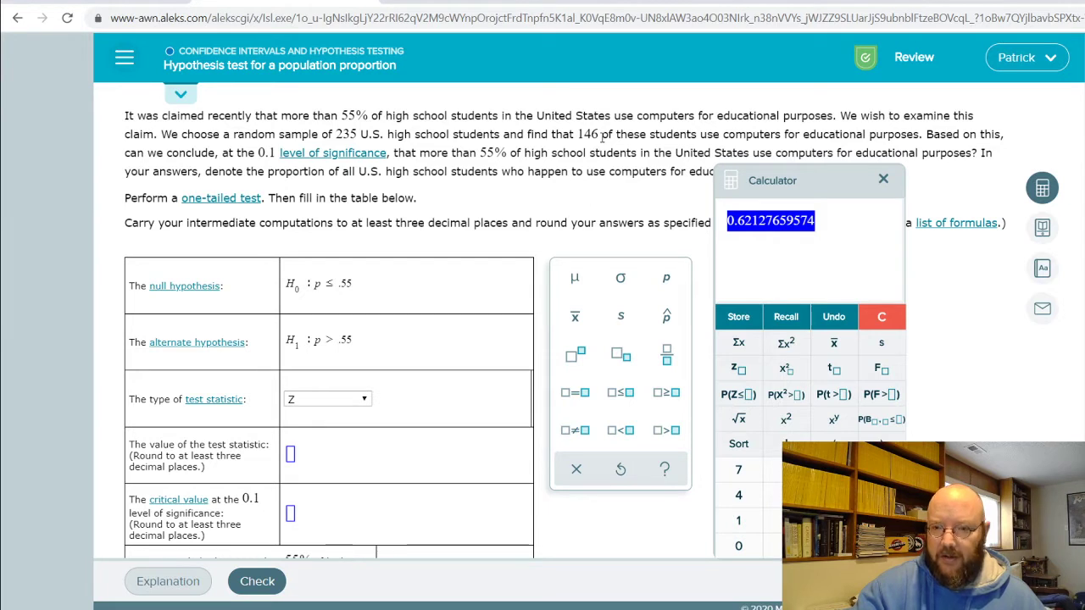
Subtract the claimed proportion .55 from the sample proportion in the calculator.
key("Right")
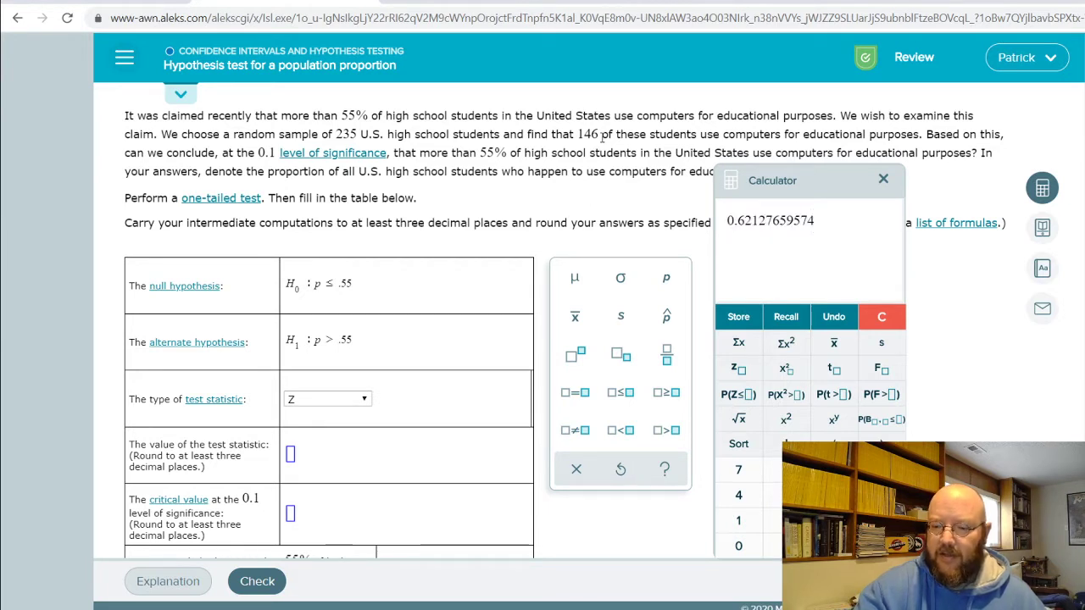
type("-")
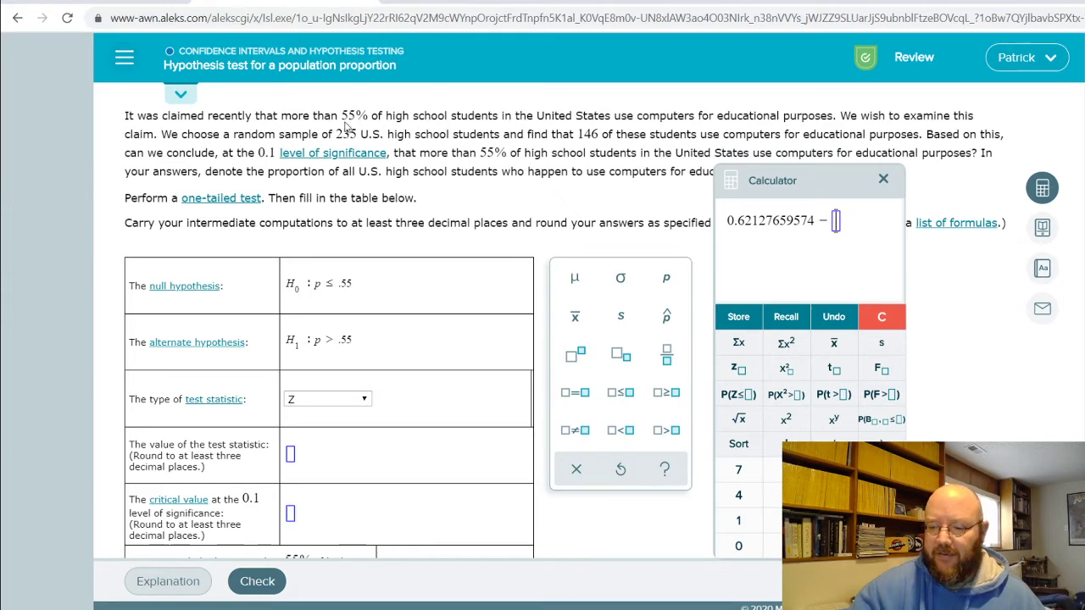
type(".55")
key("Return")
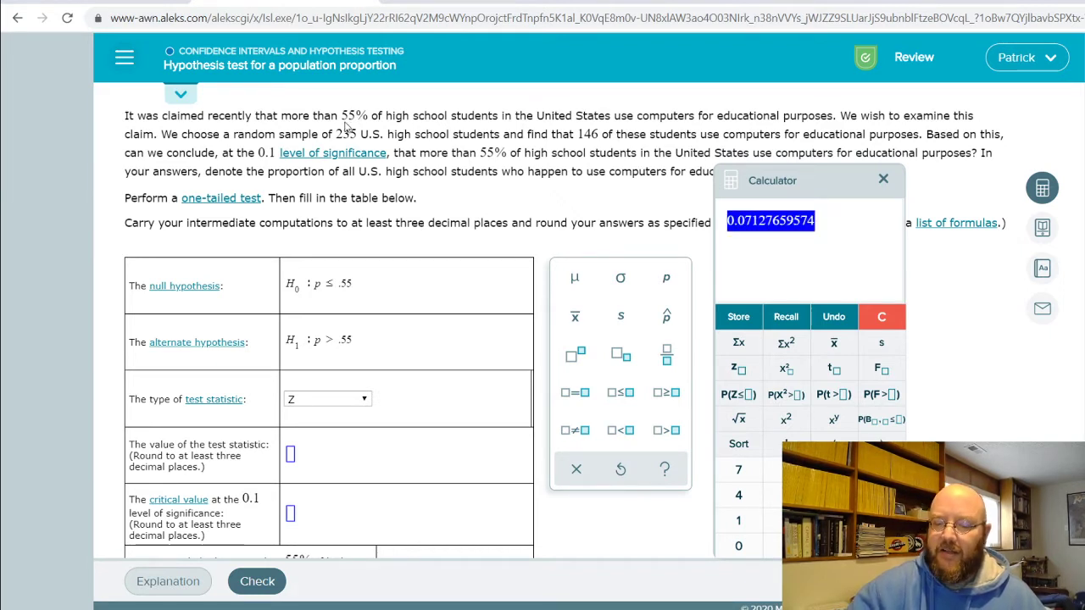
Divide the difference by the square root of .55(1 − .55)/235 and enter 2.196 as the value of the test statistic.
left_click(821, 229)
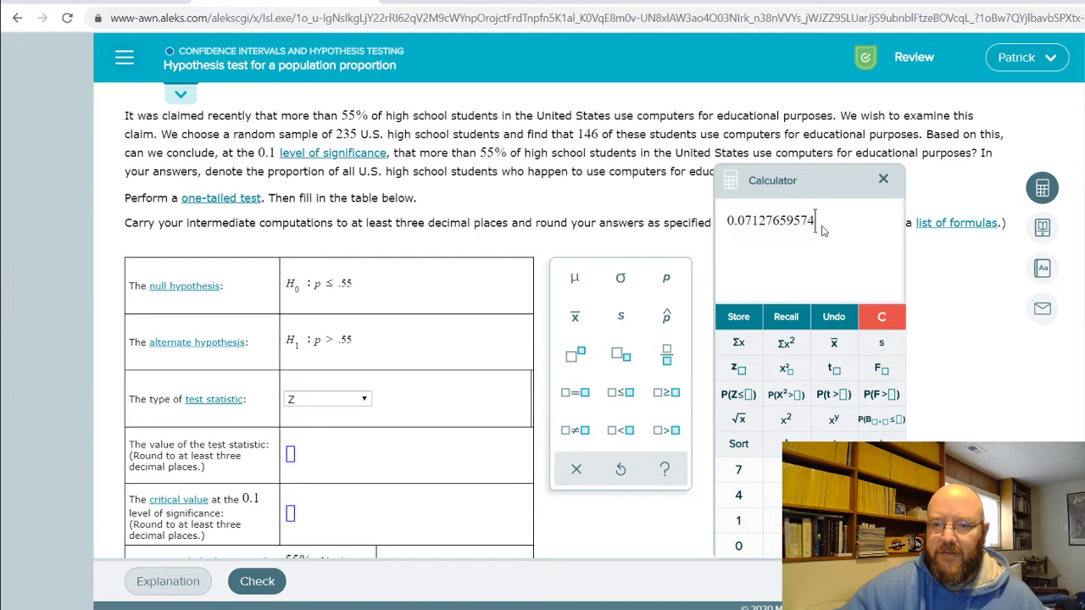
type("/")
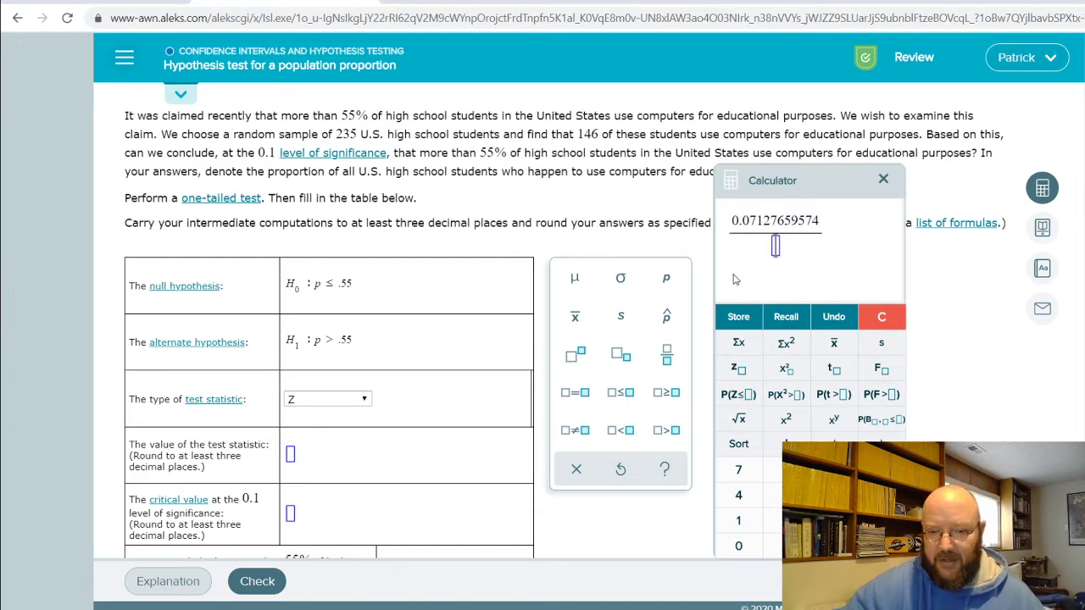
left_click(738, 419)
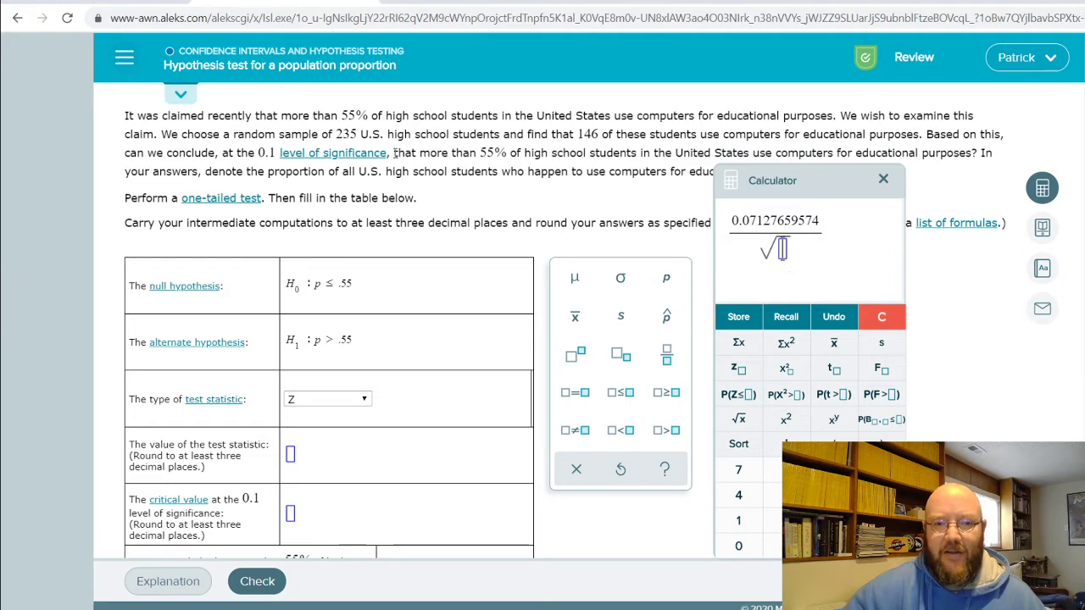
type(".55")
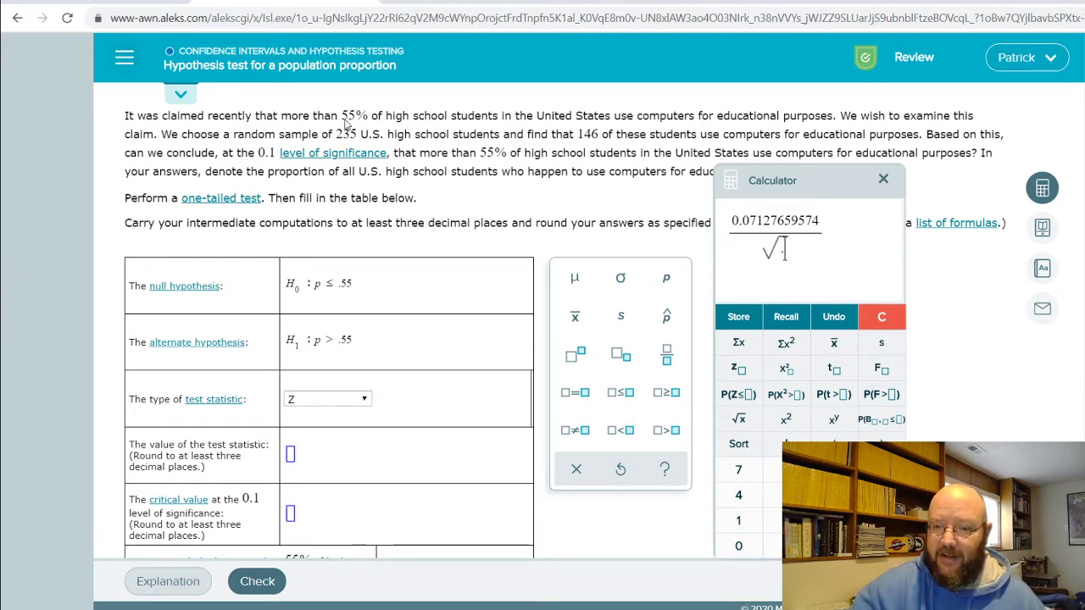
type("(1-")
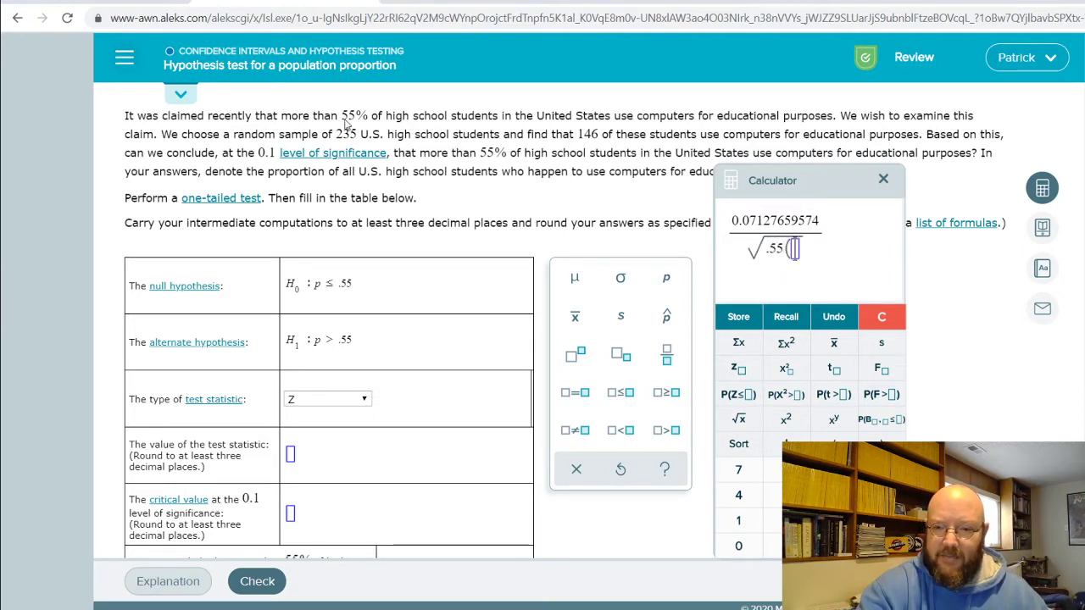
type(".55")
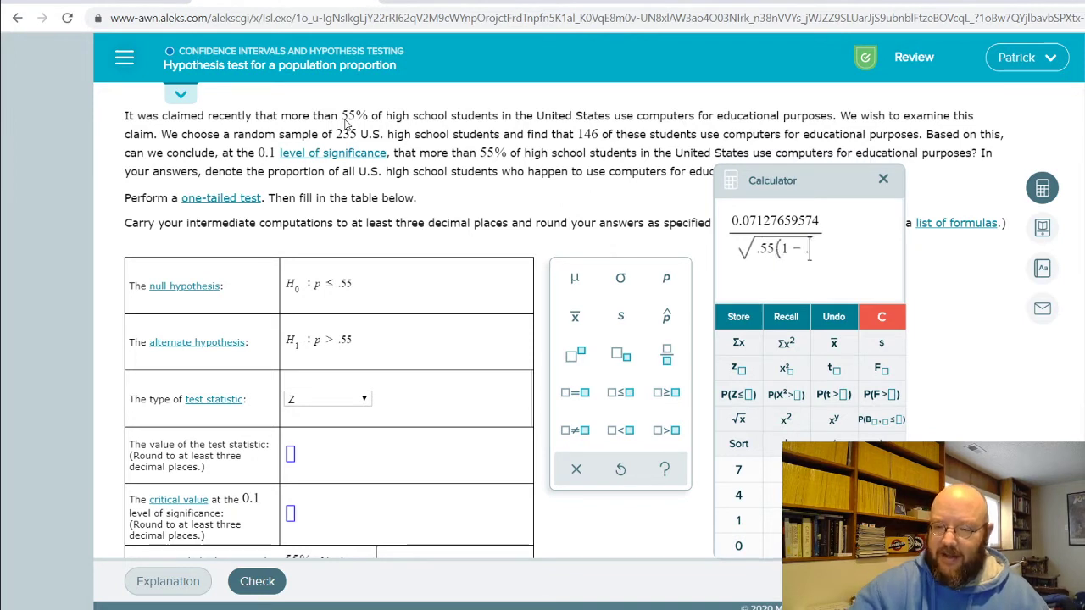
type(")")
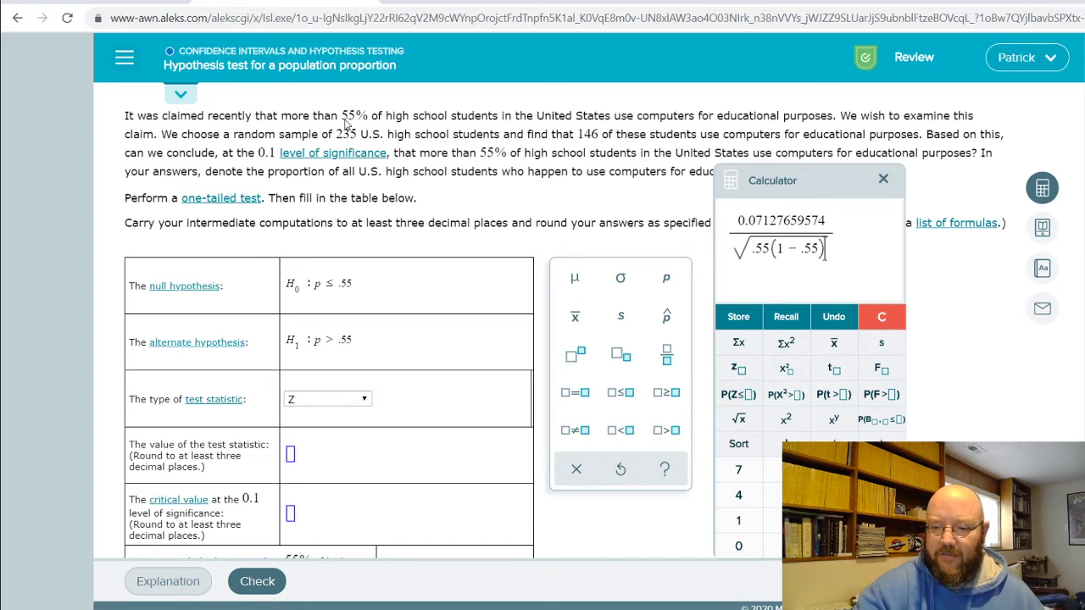
type("/")
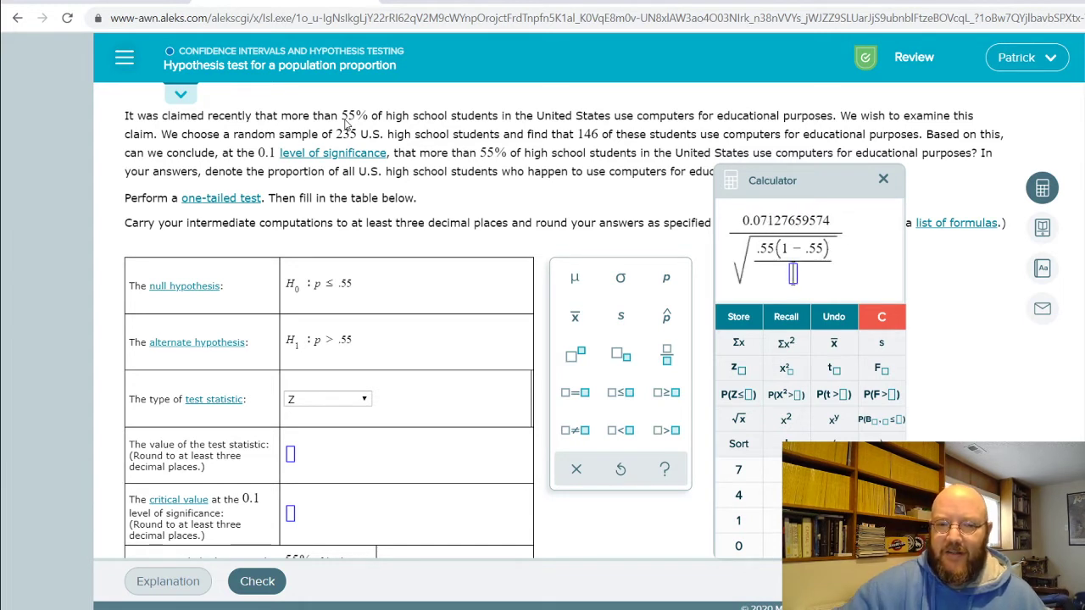
type("235")
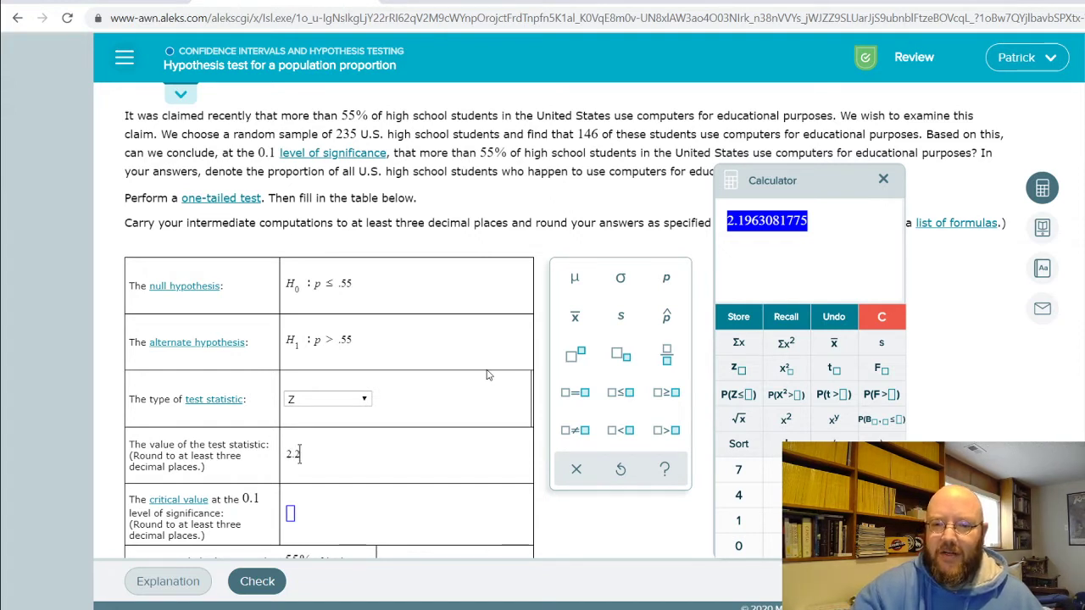
key("BackSpace")
key("BackSpace")
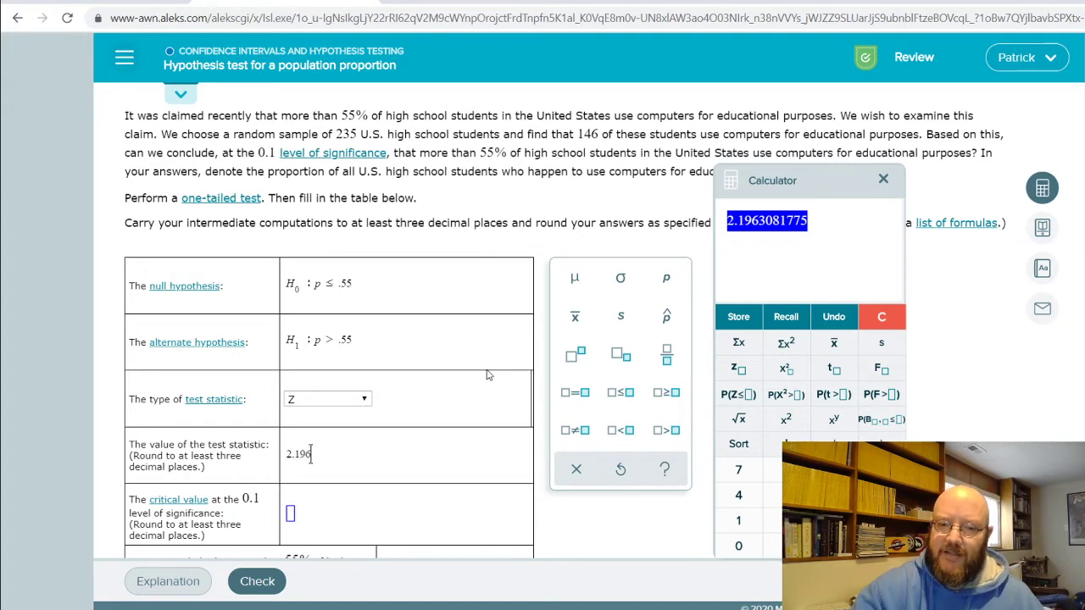
Clear the calculator and compute the z critical value for an upper-tail area of .1.
scroll(477, 439, "down", 1)
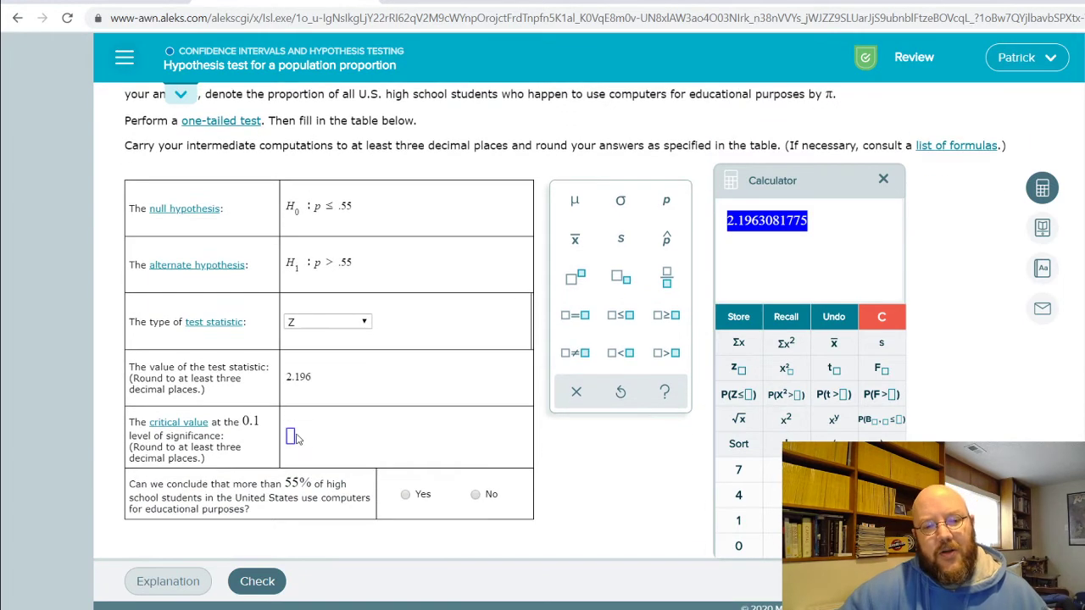
left_click(882, 316)
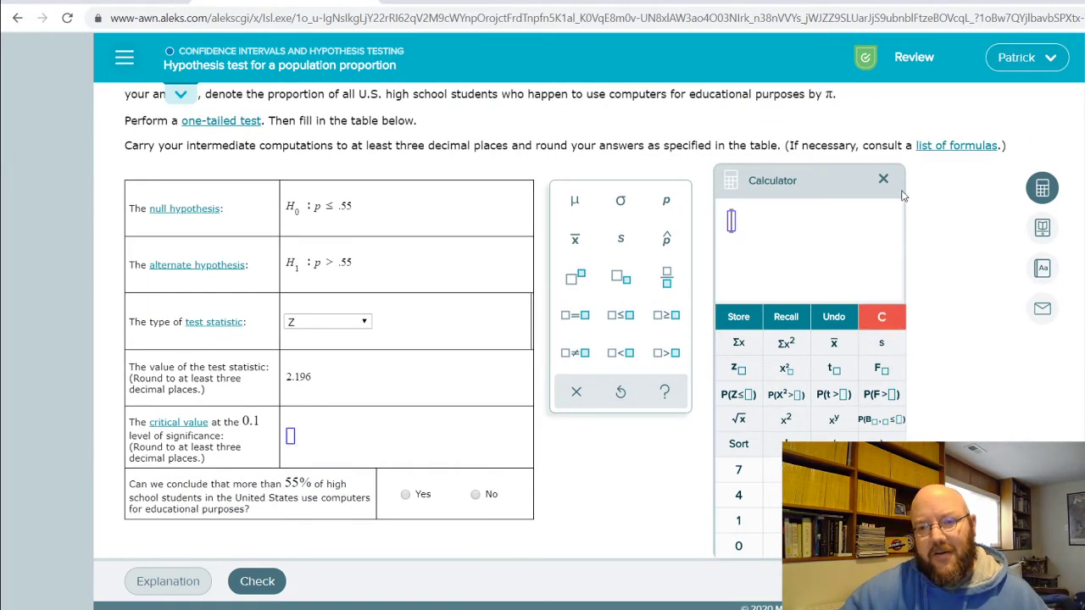
left_click_drag(812, 187, 838, 171)
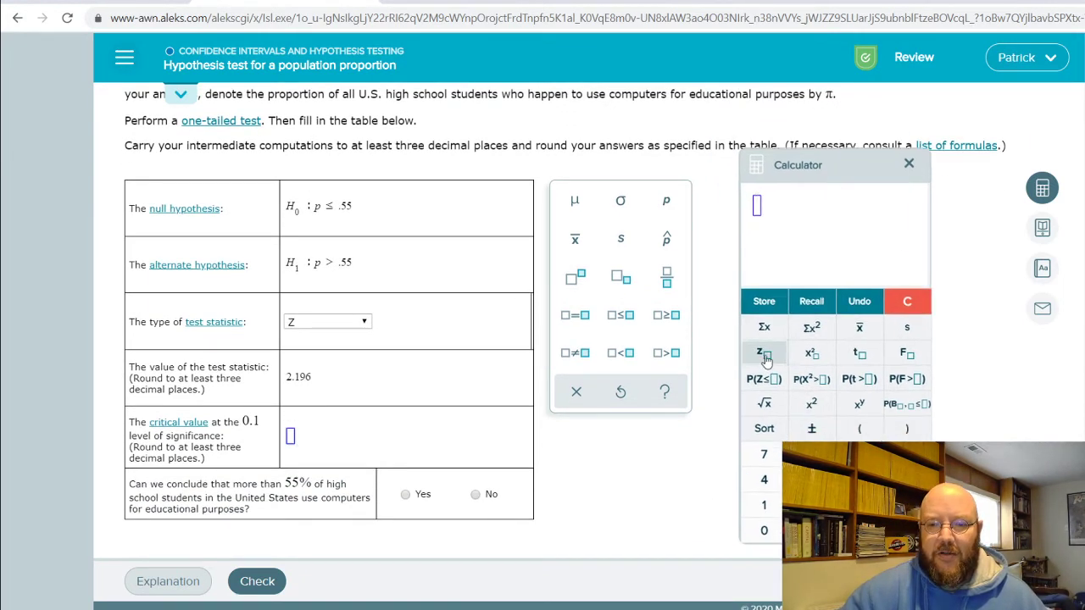
left_click(764, 352)
scroll(605, 311, "up", 1)
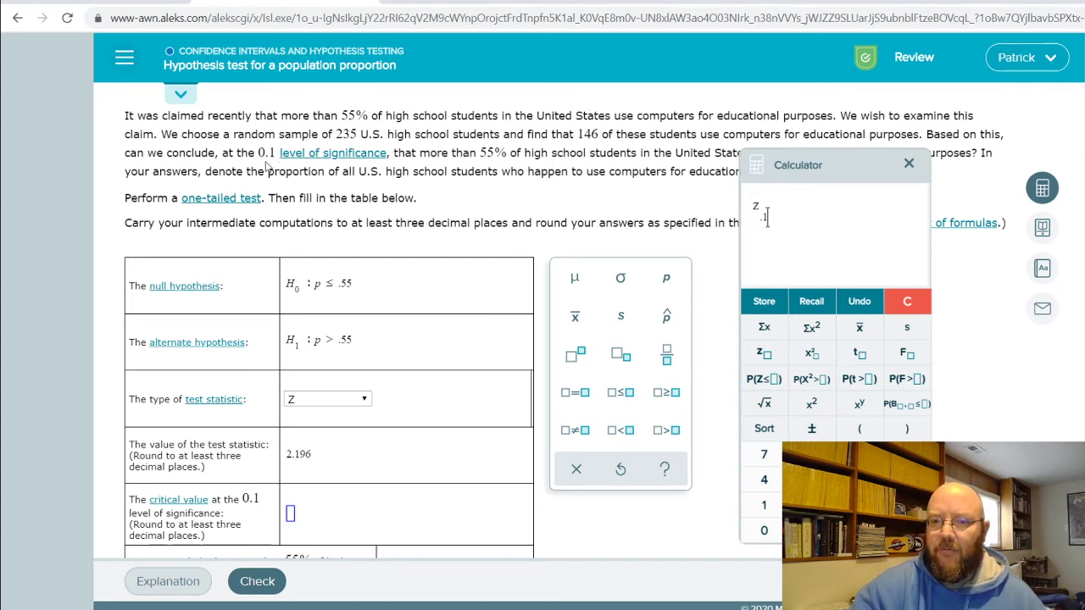
key("Return")
Enter 1.282 as the critical value at the 0.1 level of significance and close the calculator.
scroll(123, 409, "down", 2)
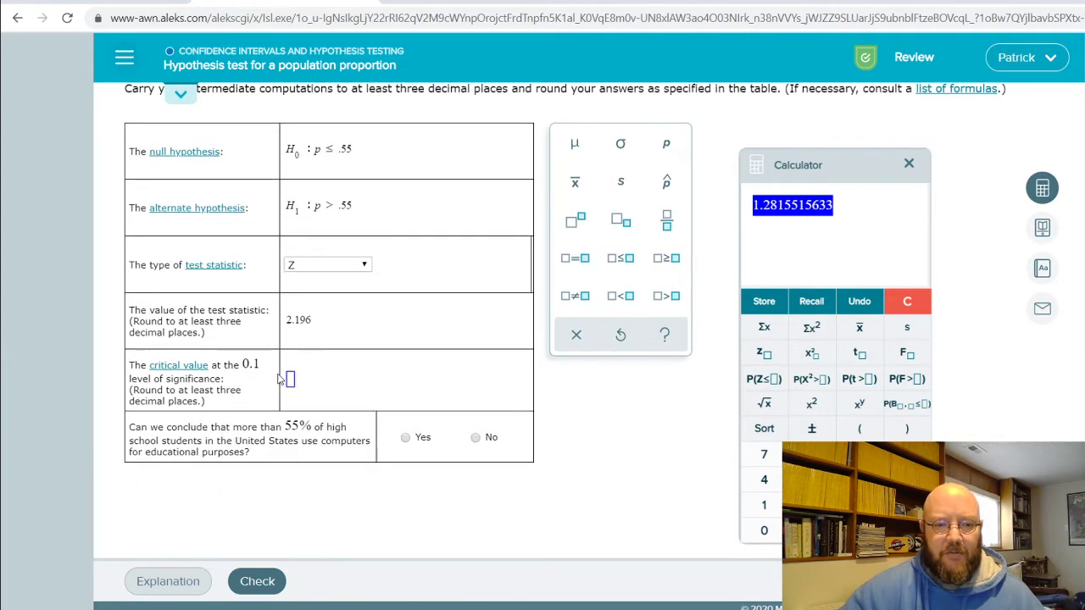
type("1")
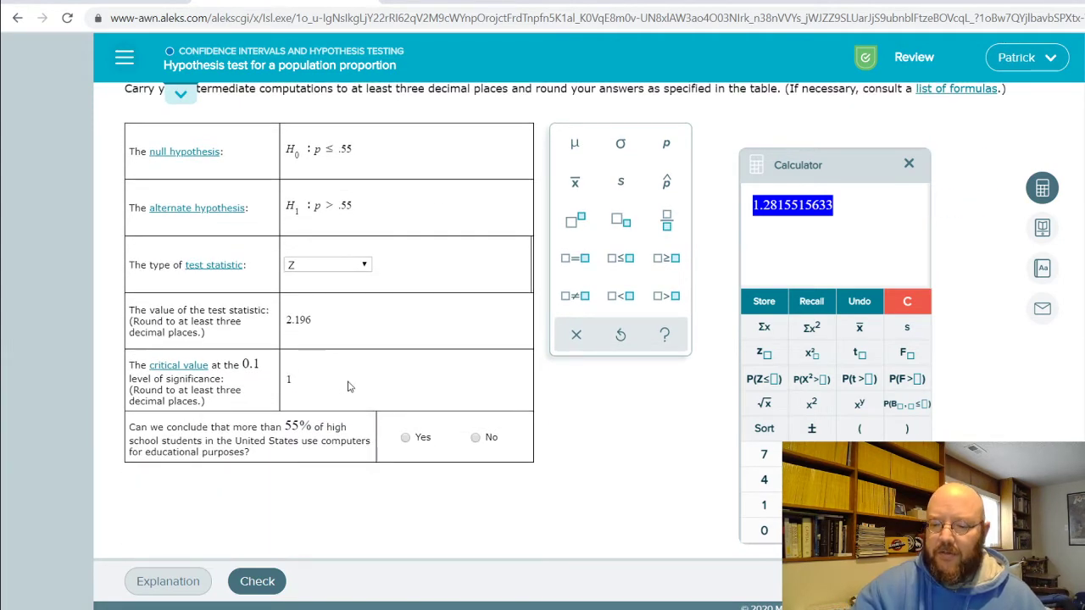
type(".282")
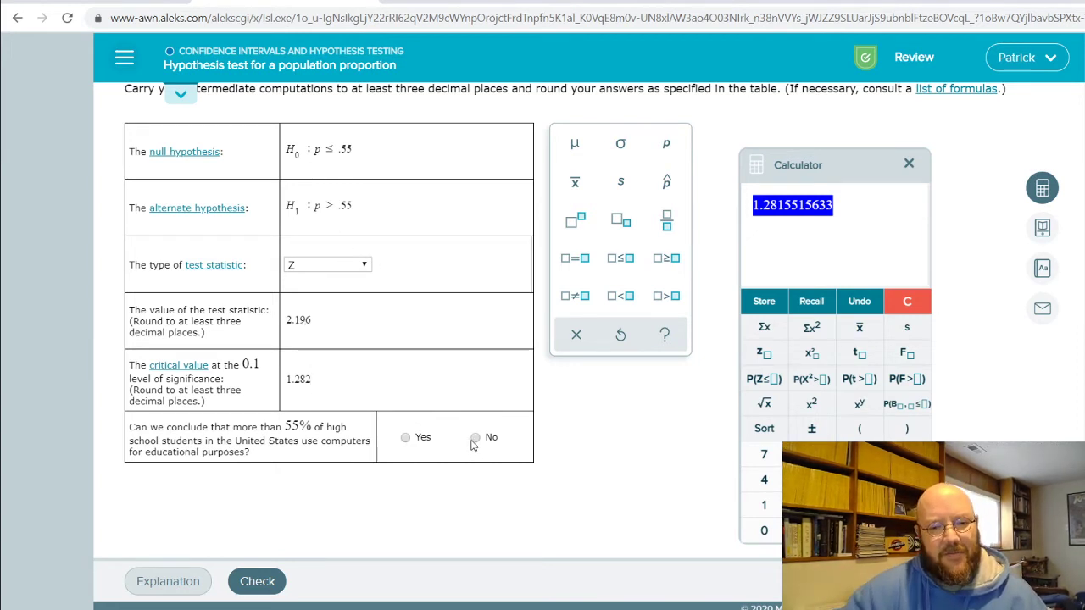
left_click(909, 164)
Switch to the MathCracker one-proportion z-test page and review its hypothesis choices and input fields.
scroll(868, 305, "up", 3)
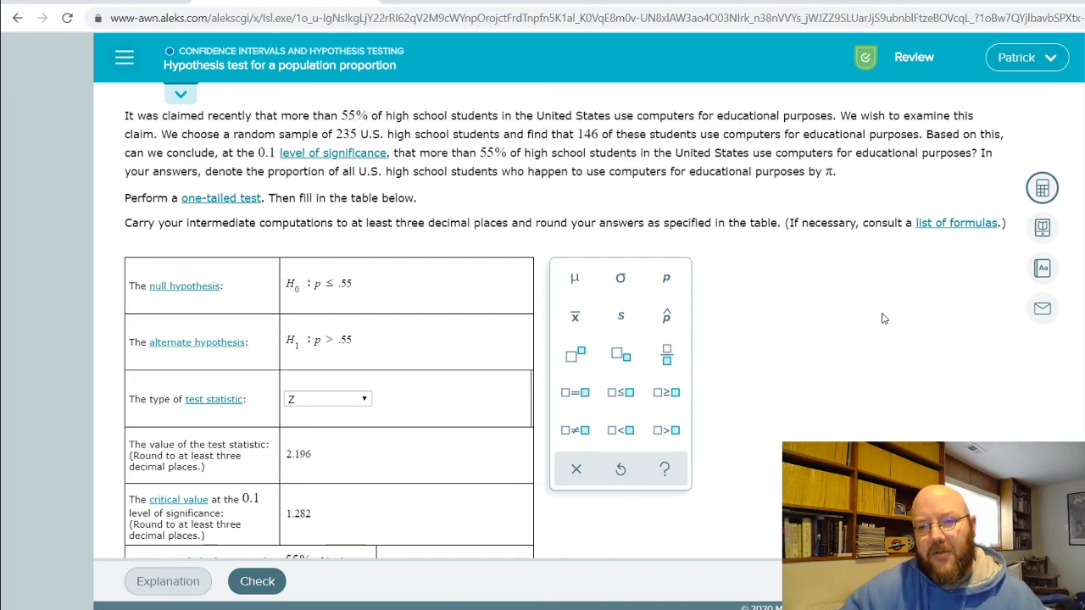
left_click(452, 2)
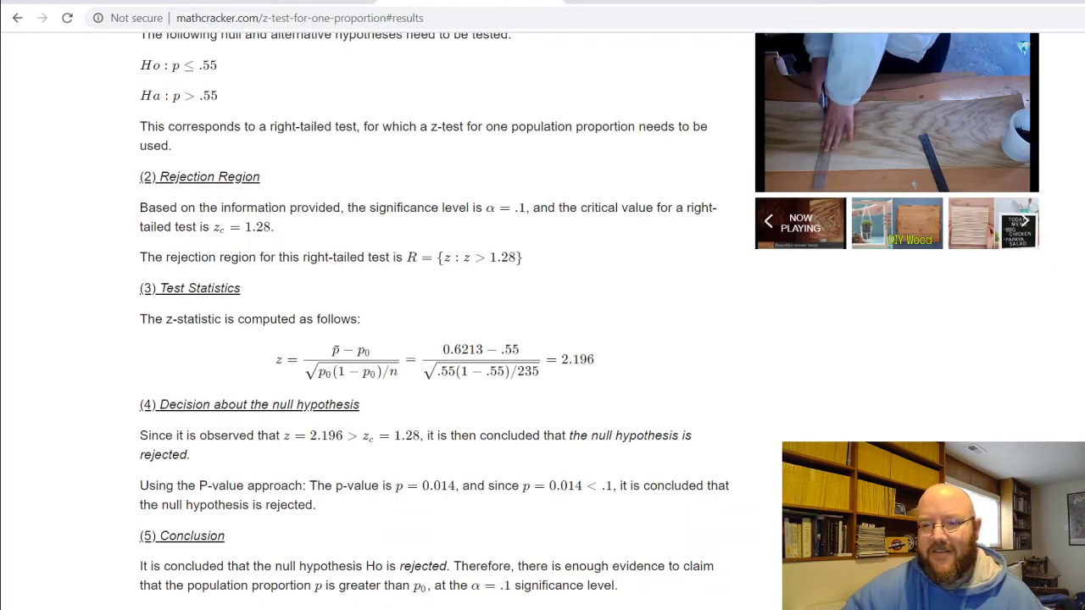
scroll(543, 322, "up", 5)
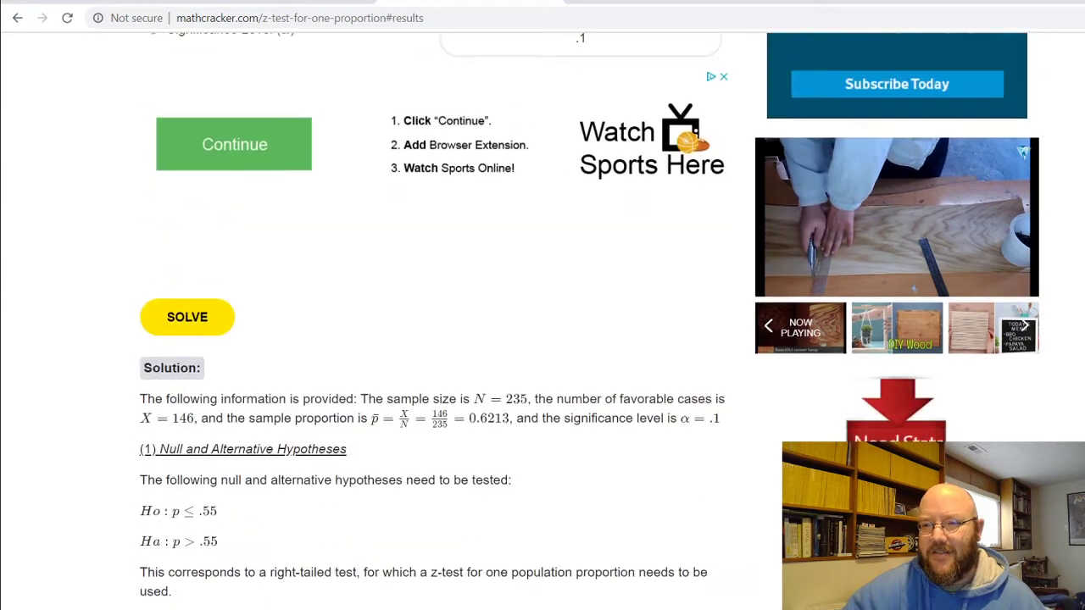
scroll(1046, 141, "up", 6)
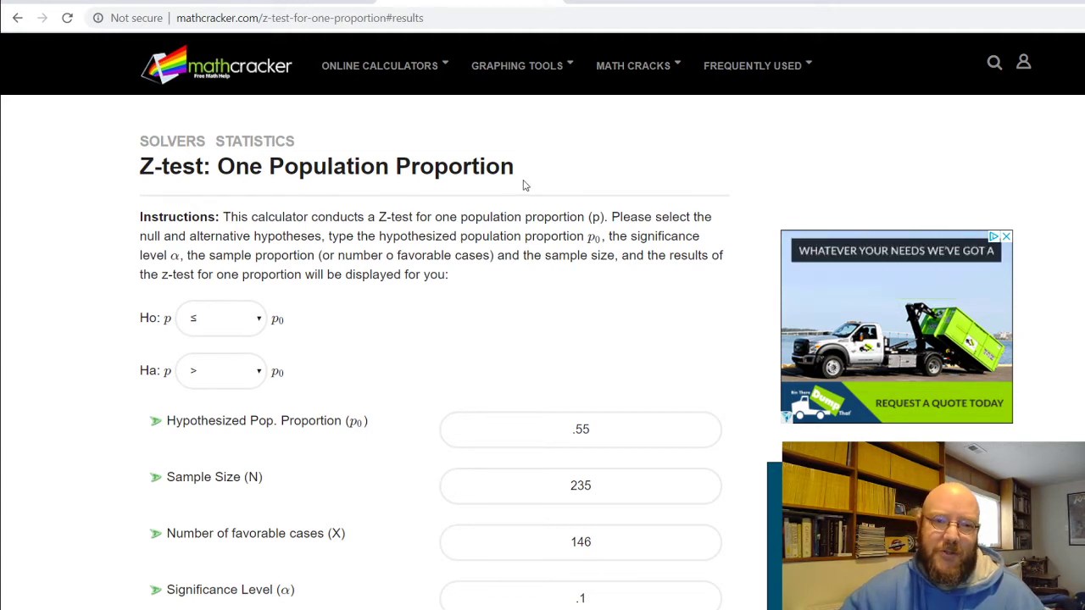
mouse_move(433, 61)
mouse_move(388, 271)
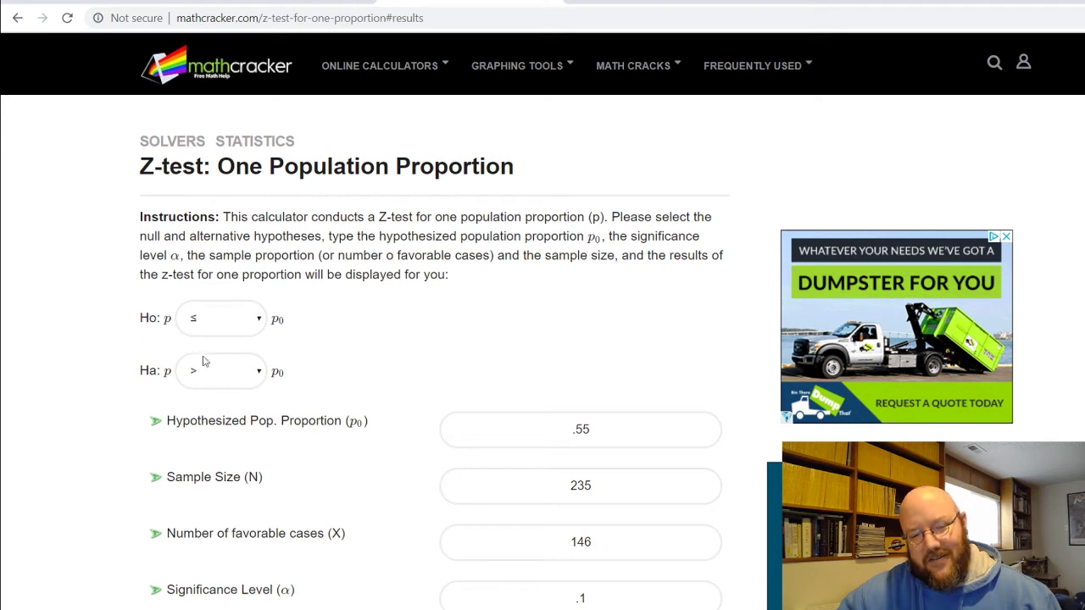
scroll(468, 349, "down", 1)
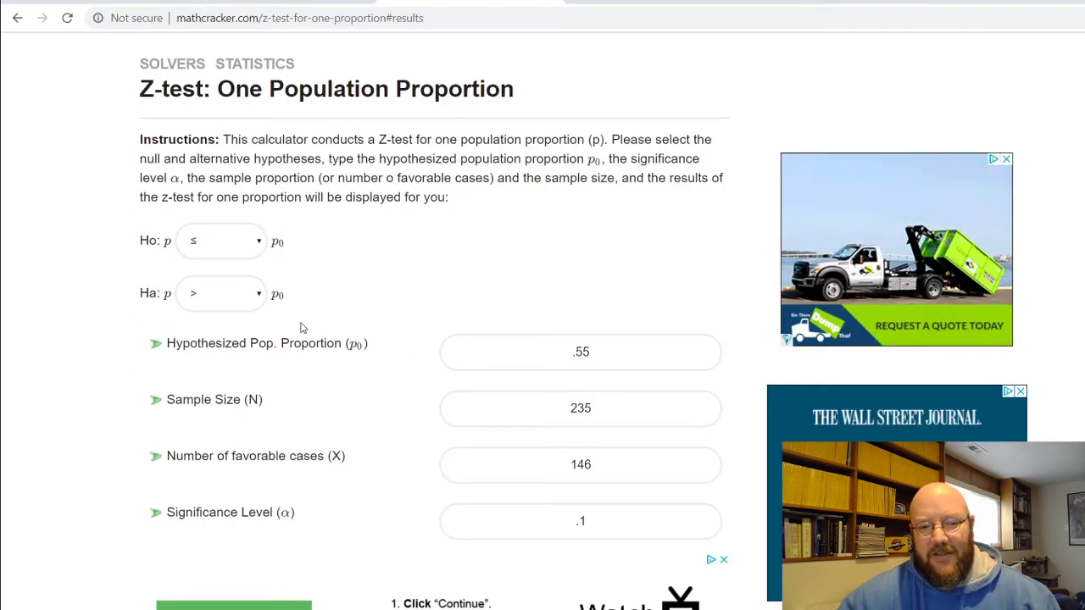
Compare the hypotheses and data entered in MathCracker with those of the ALEKS problem.
left_click(285, 3)
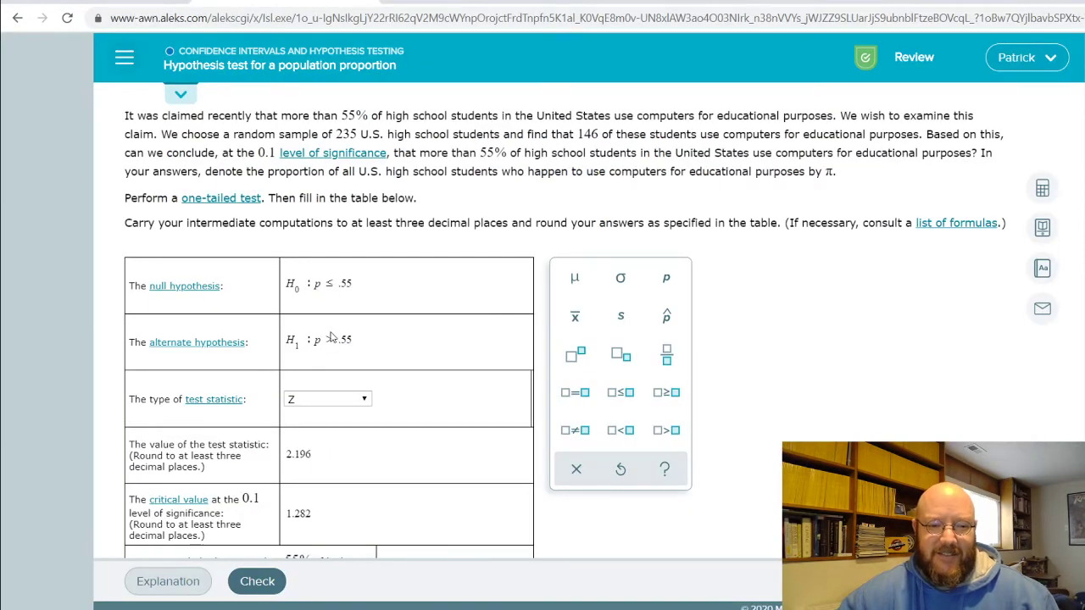
left_click(457, 3)
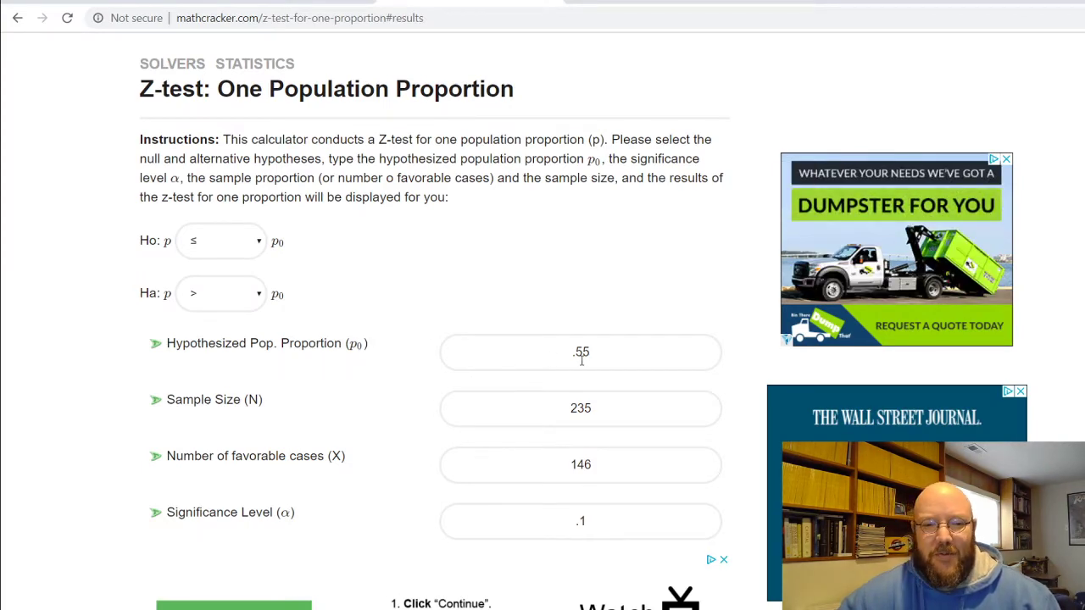
left_click(610, 3)
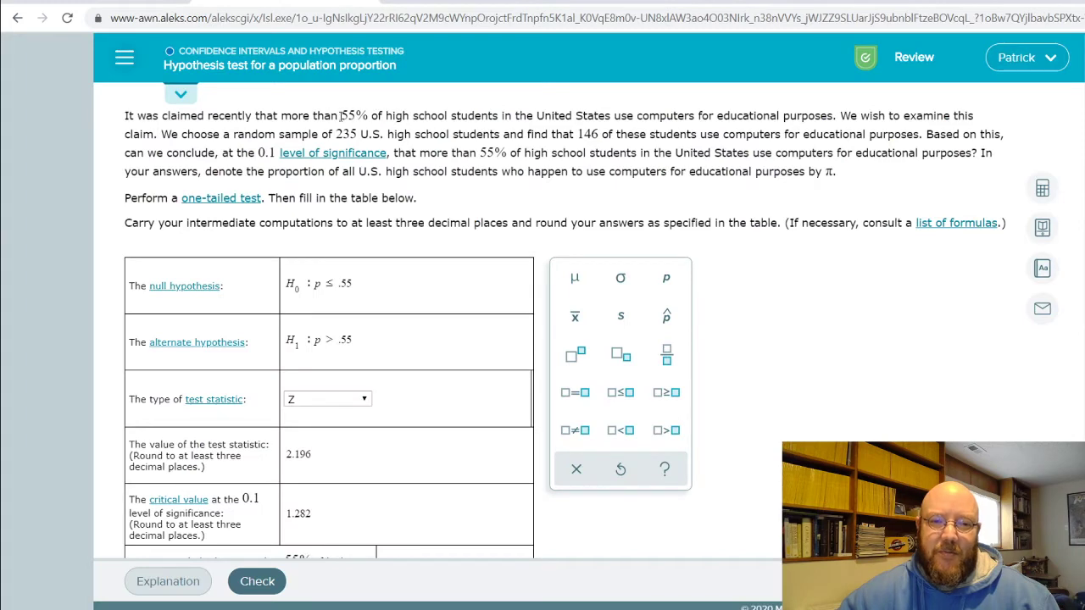
left_click(455, 3)
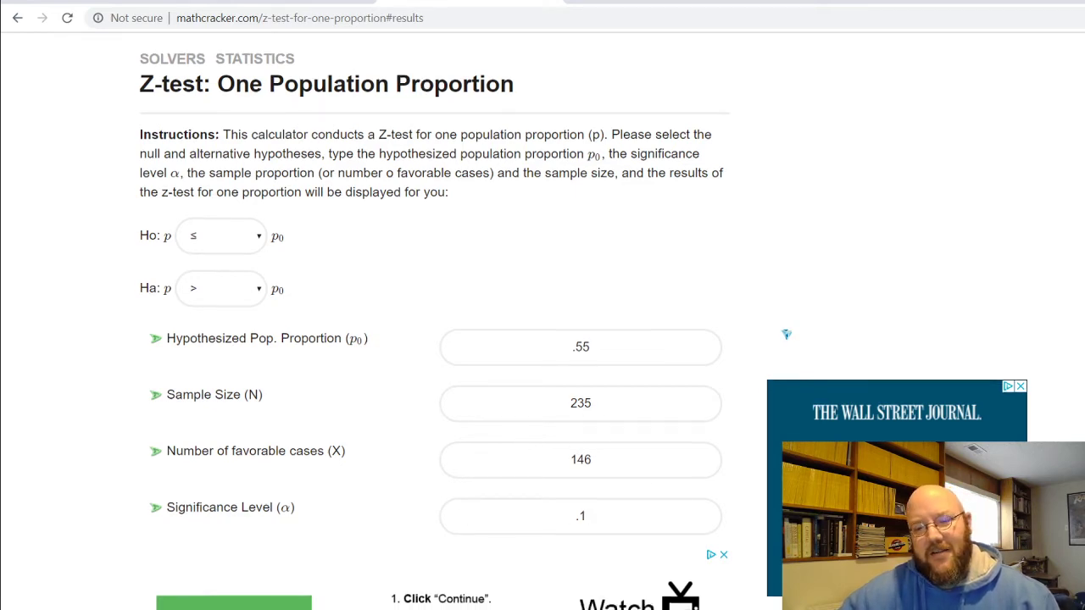
Read the worked MathCracker solution from the hypotheses through the rejection region, test statistic, decision and confidence interval.
scroll(361, 448, "down", 3)
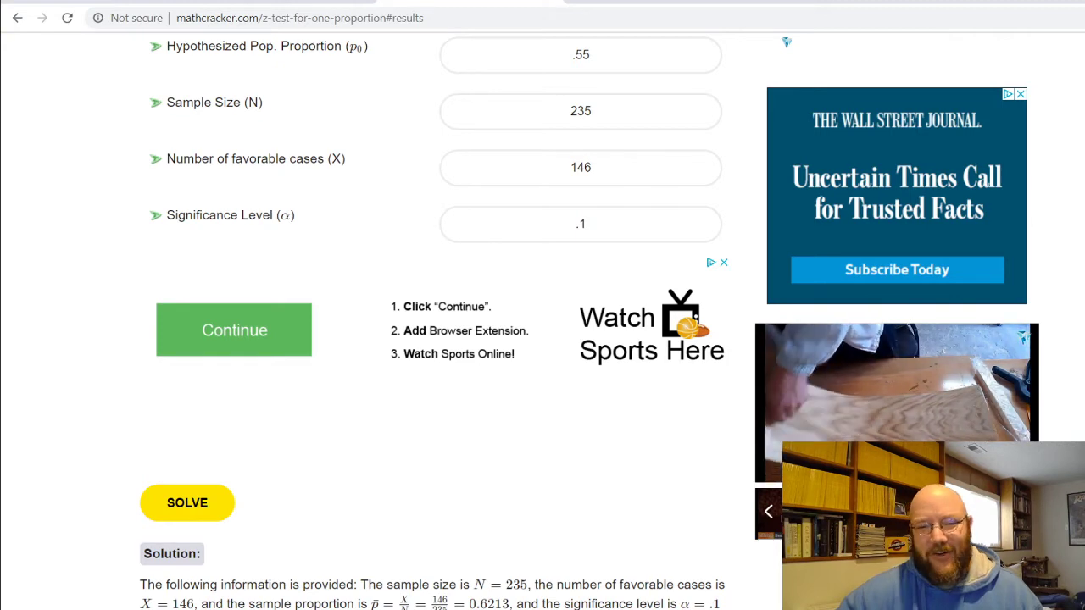
scroll(433, 339, "down", 5)
scroll(432, 339, "down", 1)
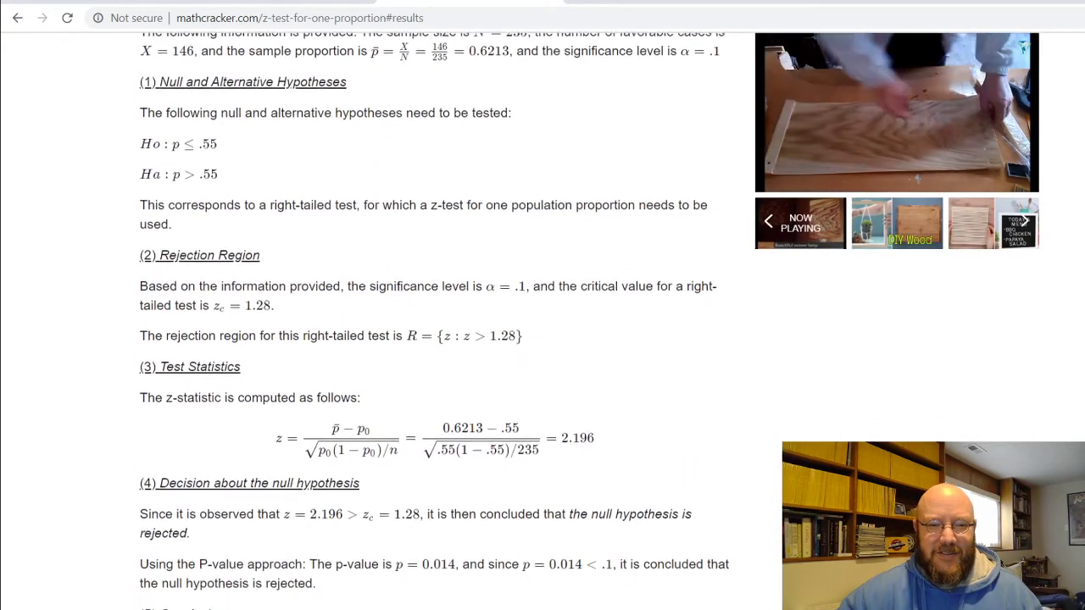
scroll(433, 339, "down", 1)
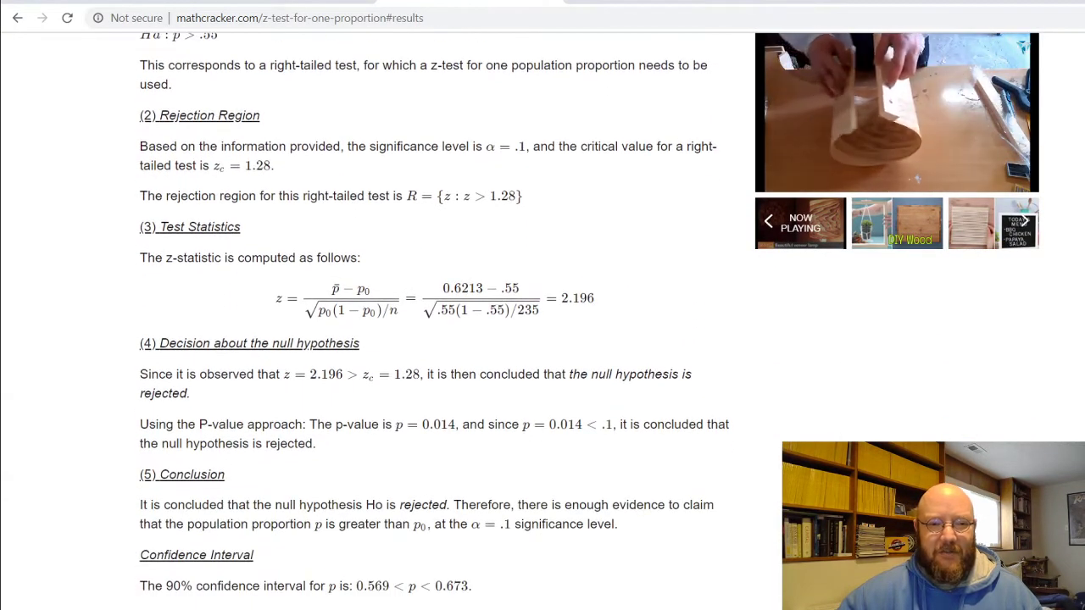
scroll(433, 339, "down", 1)
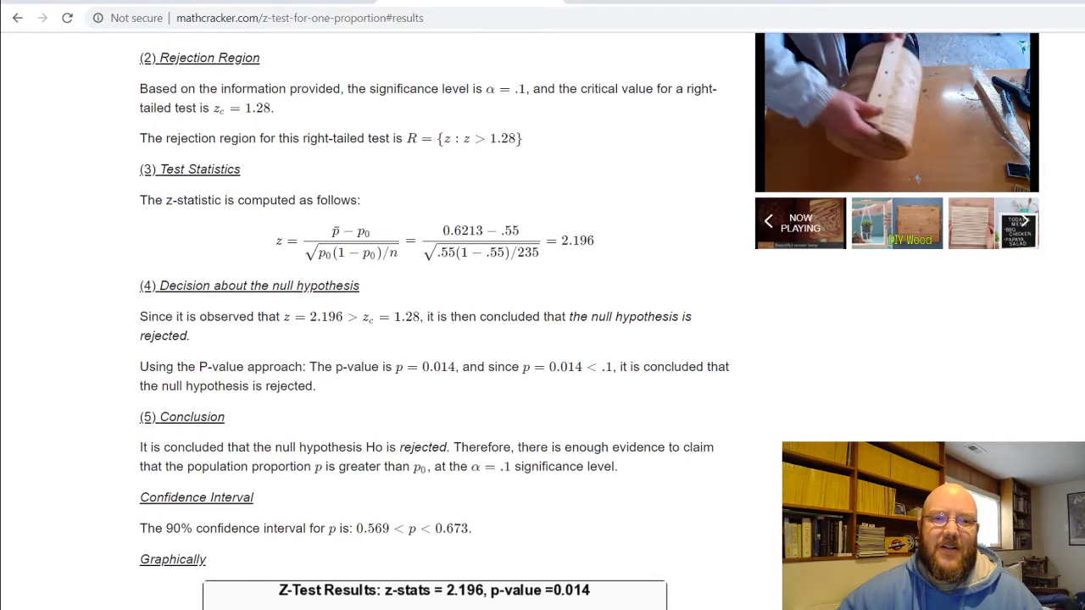
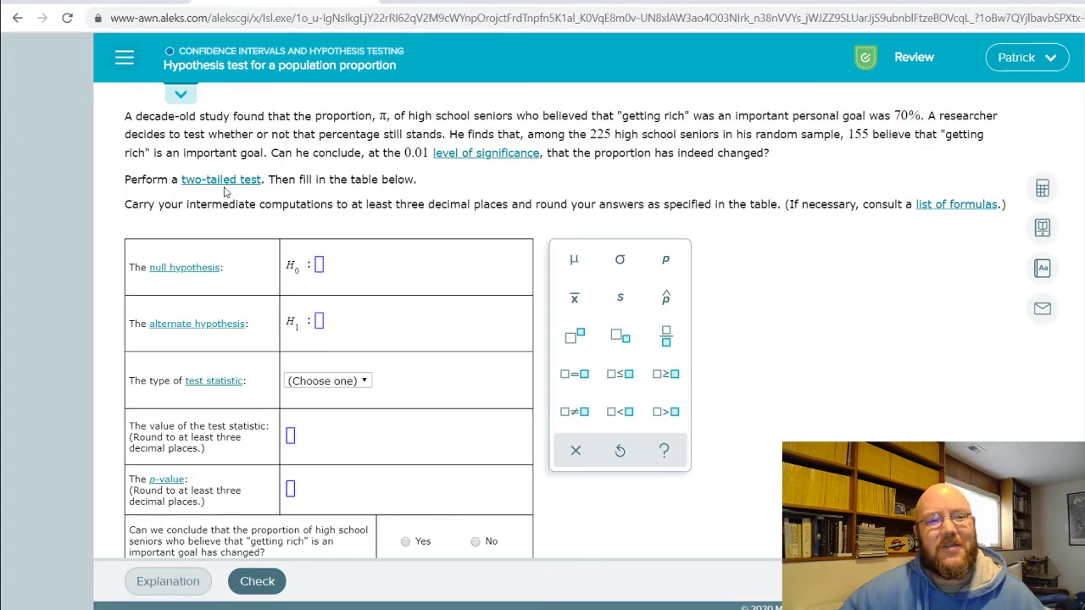
In the ALEKS two-tailed problem, bring up the calculator beside the table and enter the alternate hypothesis as p ≠ .7.
left_click(1042, 187)
left_click_drag(913, 189, 878, 257)
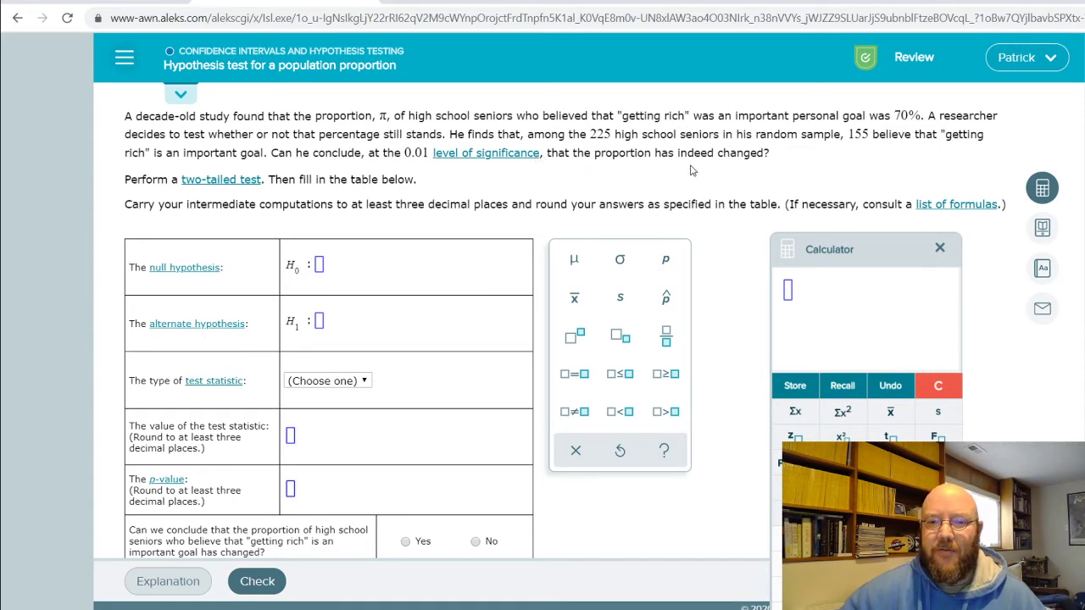
left_click(310, 336)
left_click(666, 259)
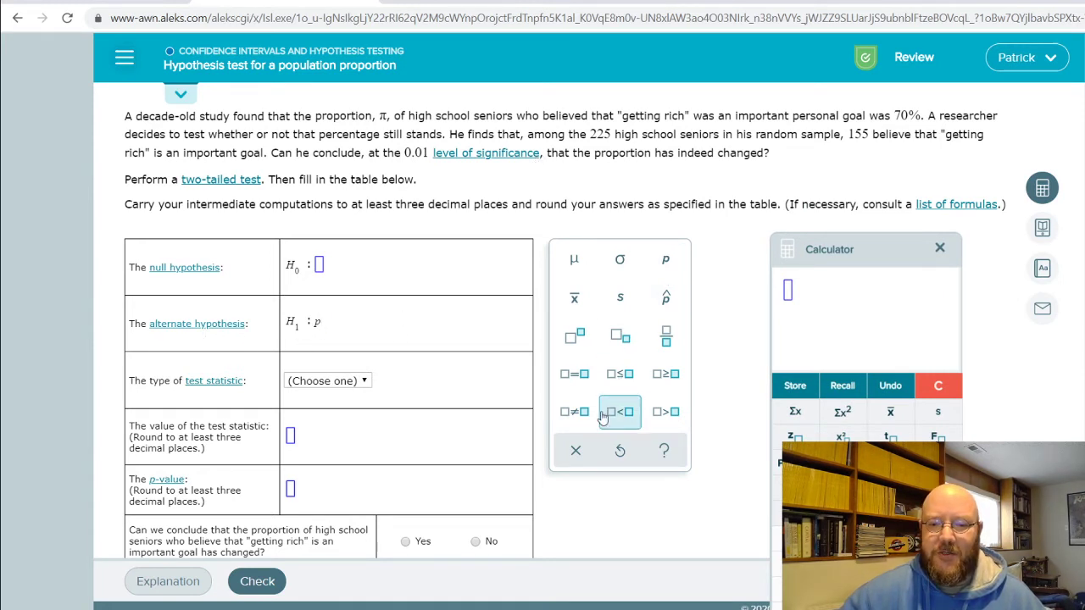
left_click(575, 415)
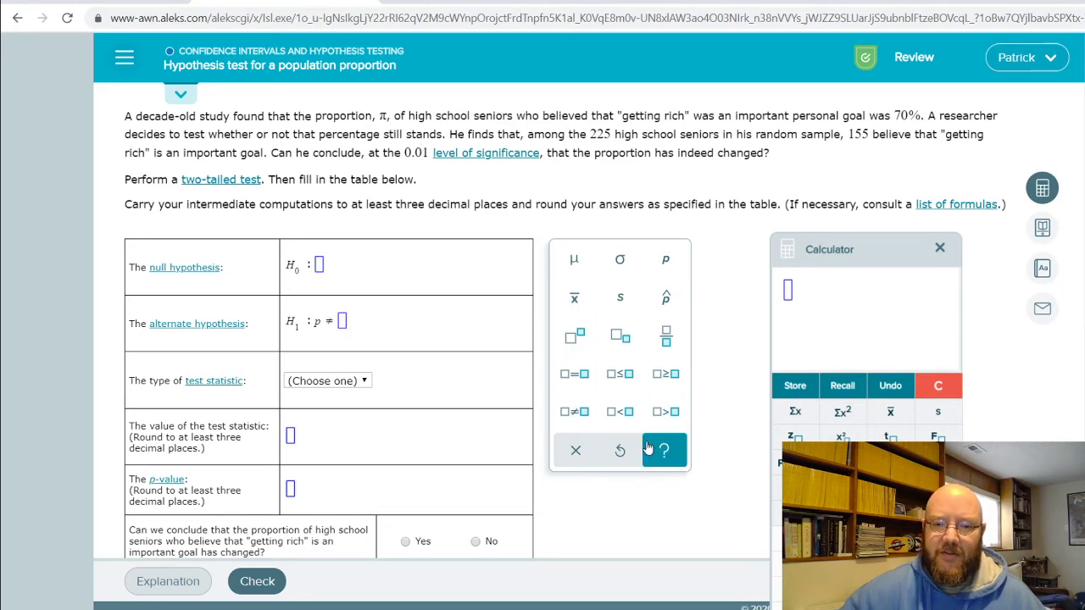
type(".7")
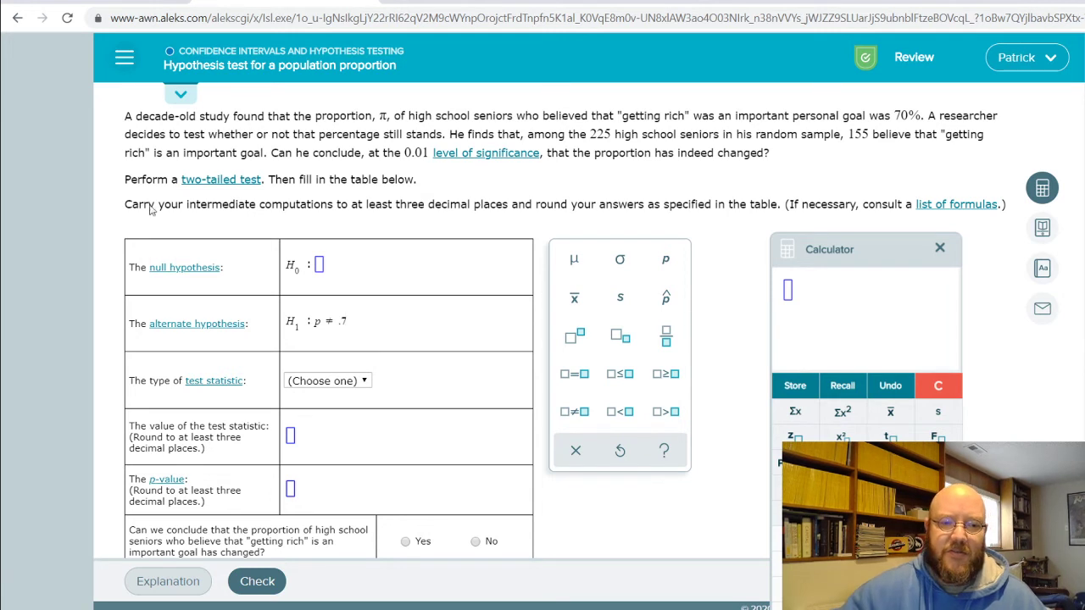
Enter the null hypothesis as p = .7.
left_click(325, 269)
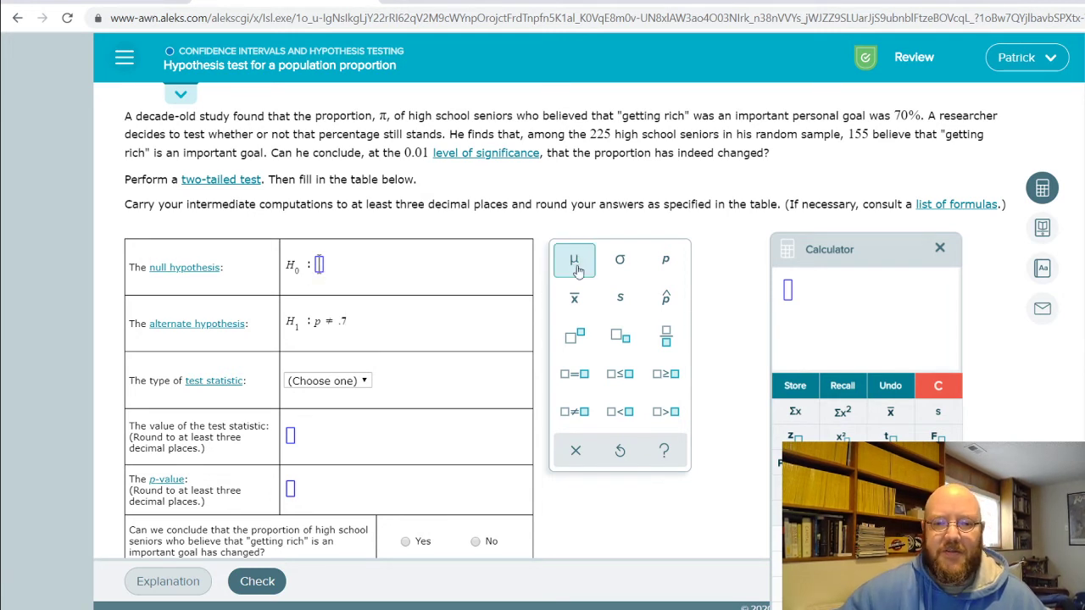
left_click(667, 264)
left_click(574, 374)
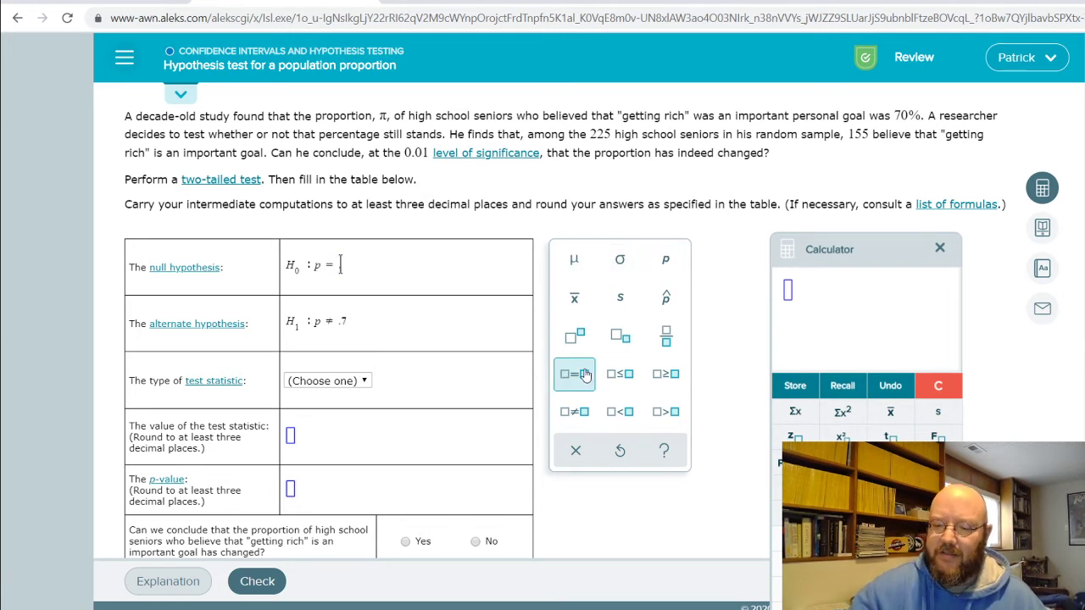
type(".7")
Choose Z as the type of test statistic for the two-tailed test.
left_click(322, 381)
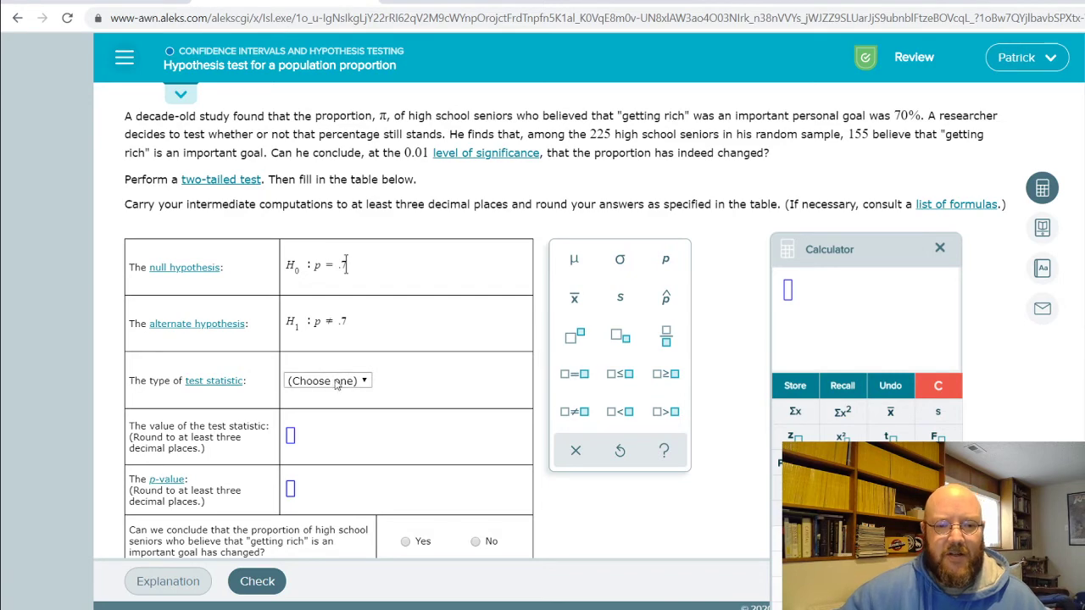
left_click(309, 415)
scroll(696, 335, "down", 2)
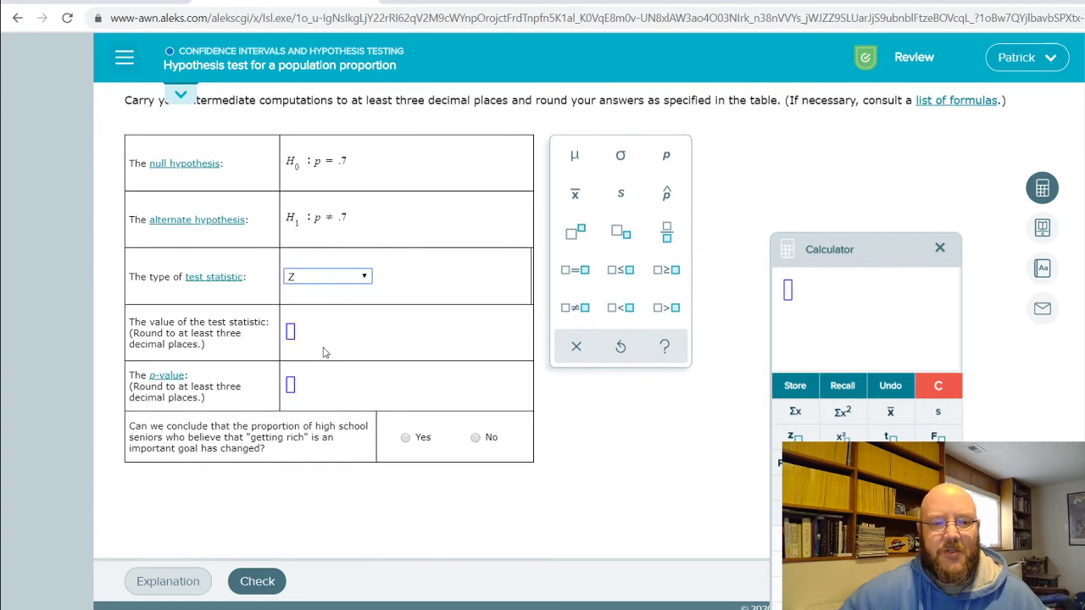
Reposition the calculator clear of the problem text and compute the sample proportion 155/225.
left_click_drag(882, 256, 887, 184)
scroll(673, 220, "up", 2)
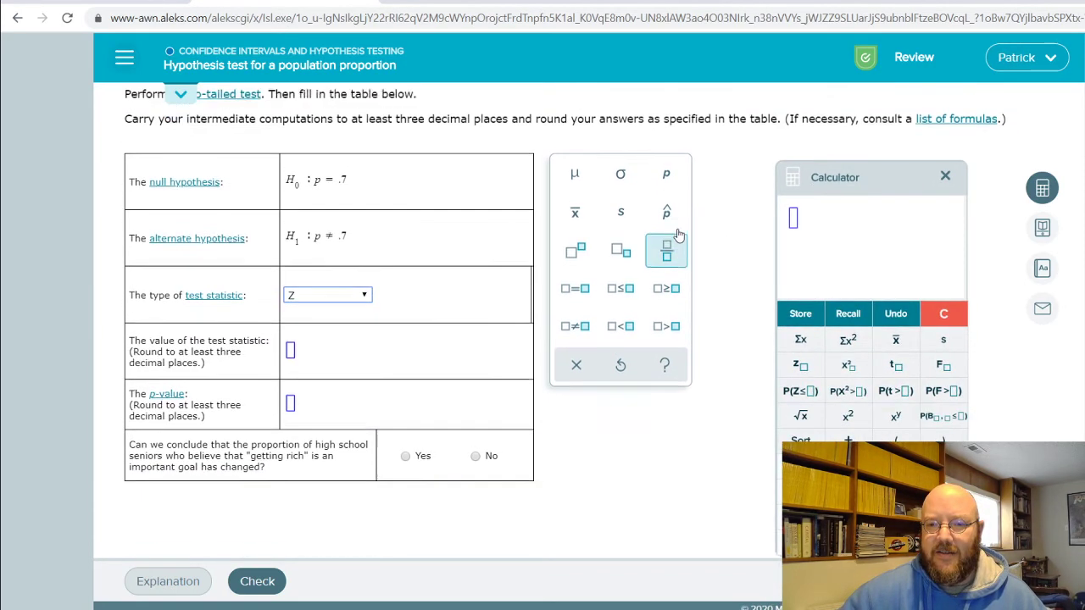
left_click_drag(816, 174, 810, 183)
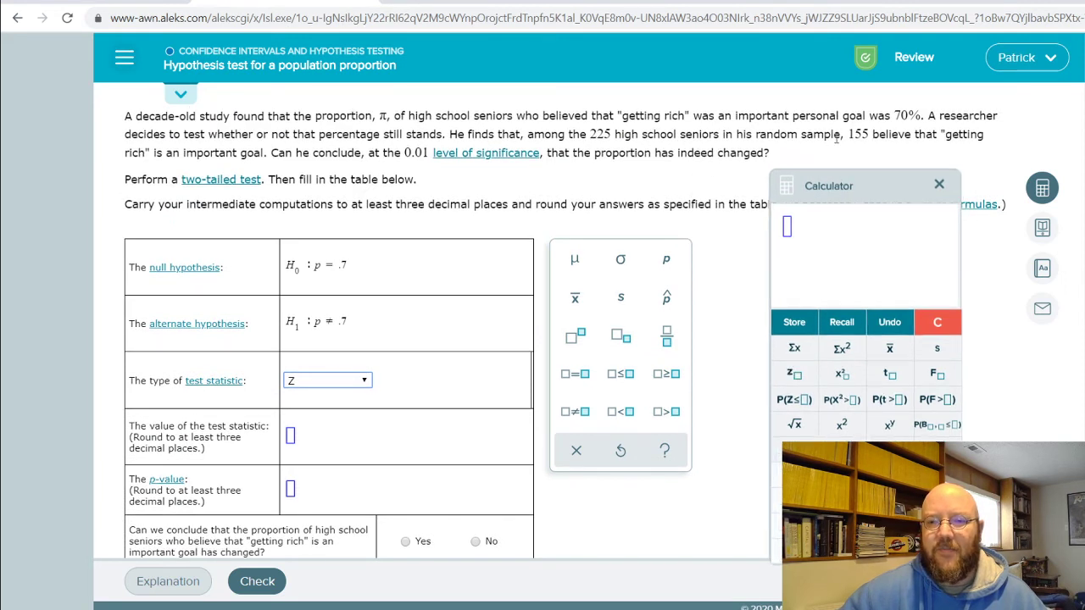
left_click(789, 233)
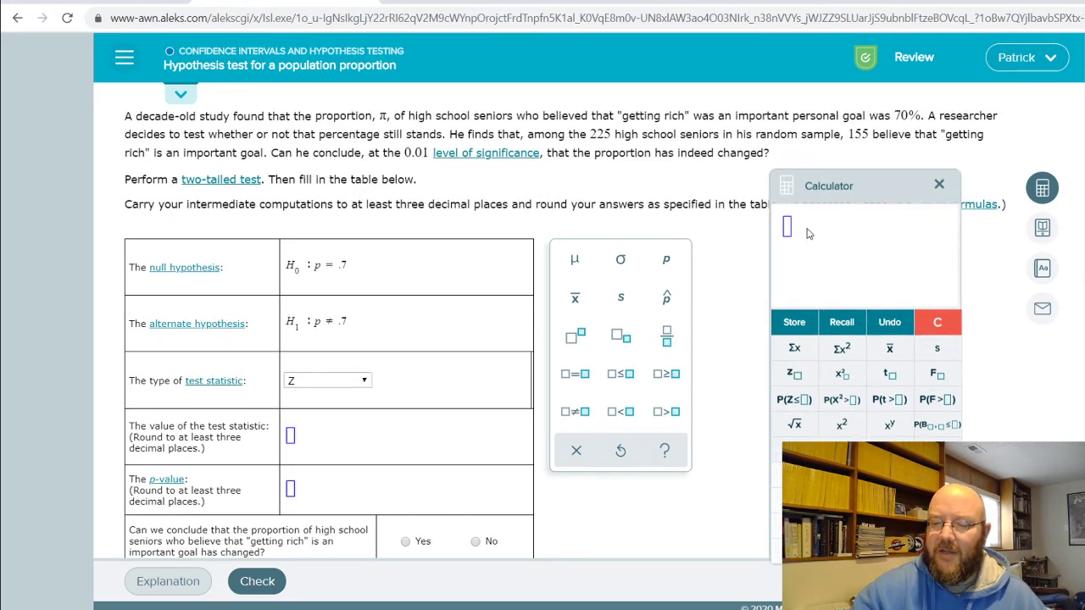
type("155/")
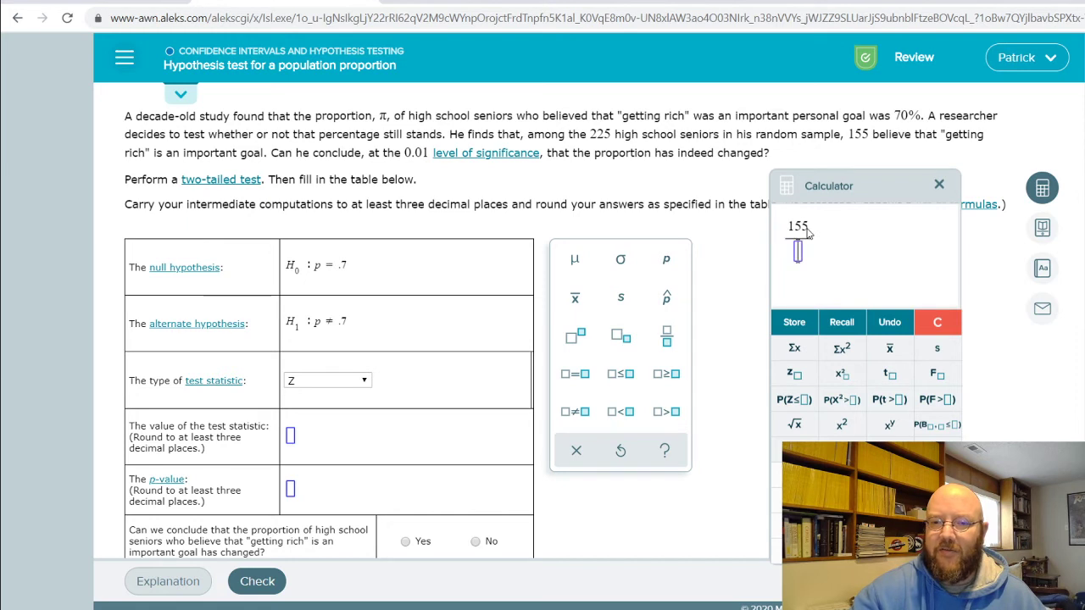
type("225")
key("Return")
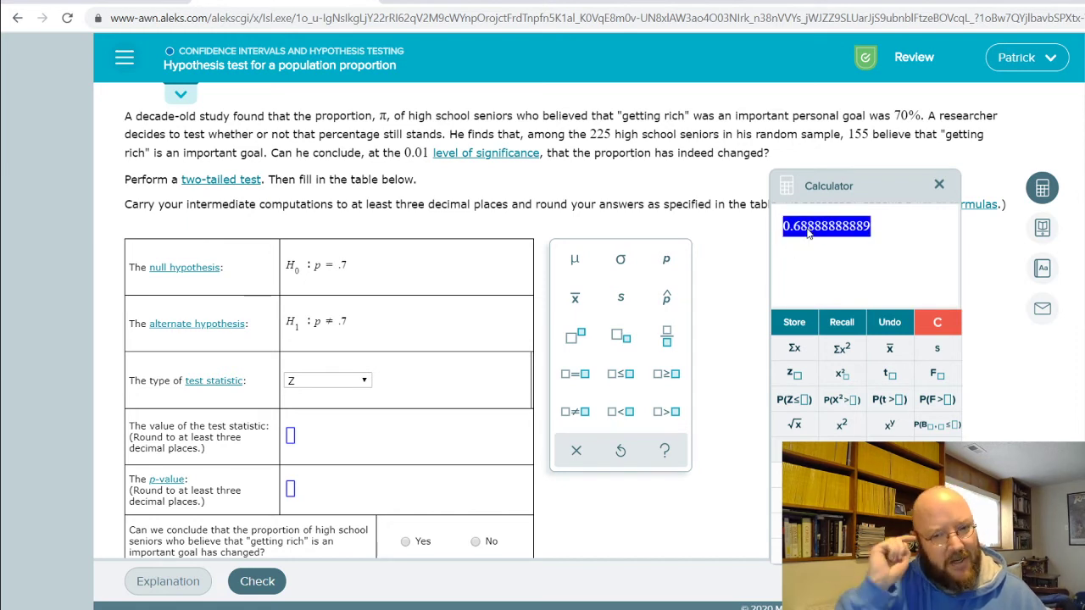
Subtract the hypothesised proportion .7 from the computed sample proportion in the calculator.
type("-")
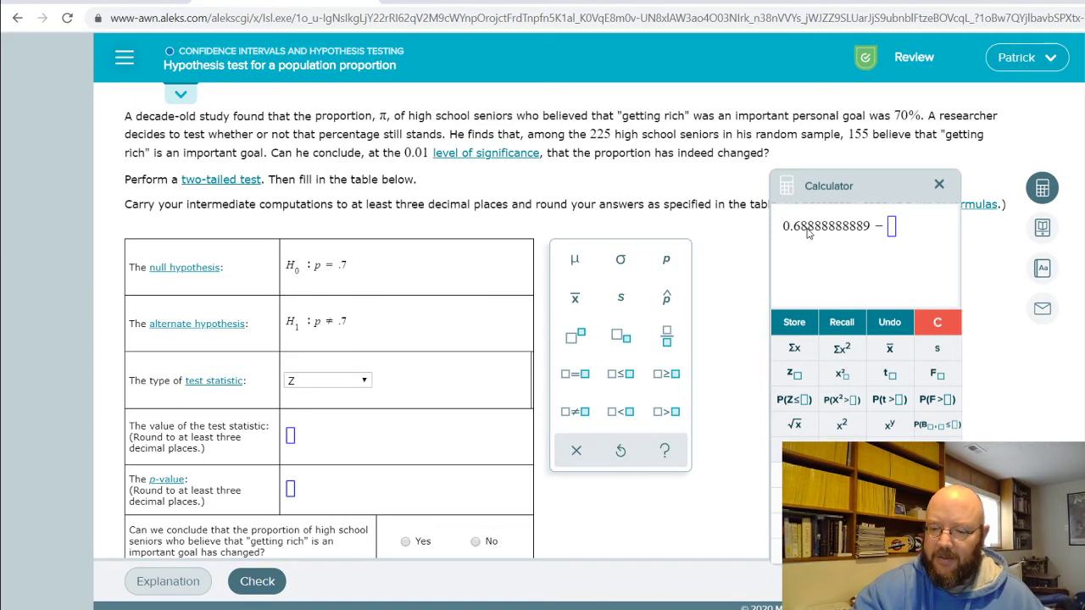
type(".")
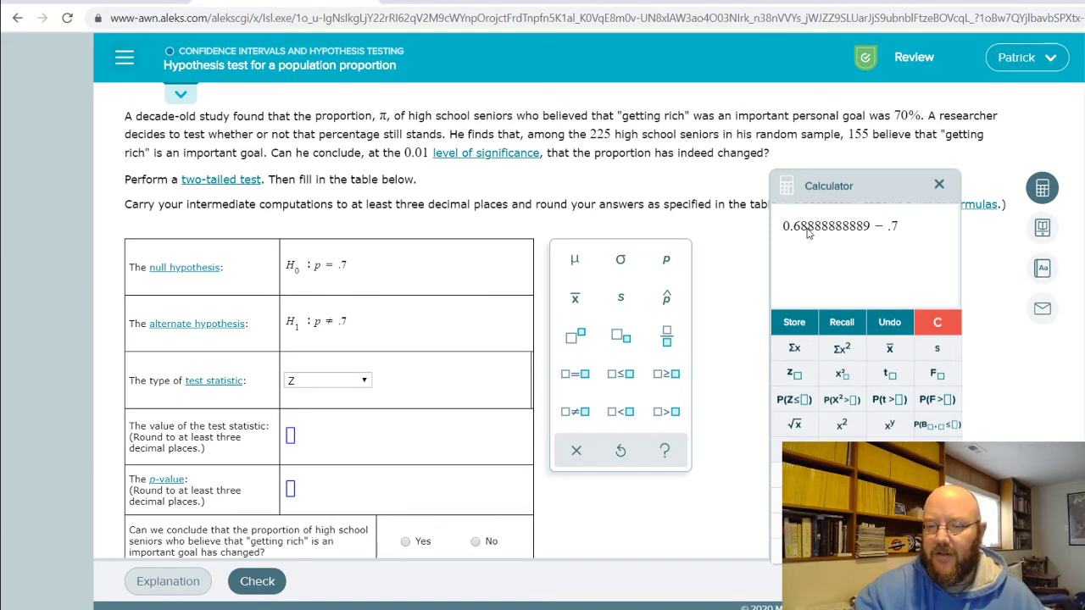
type("7")
key("Return")
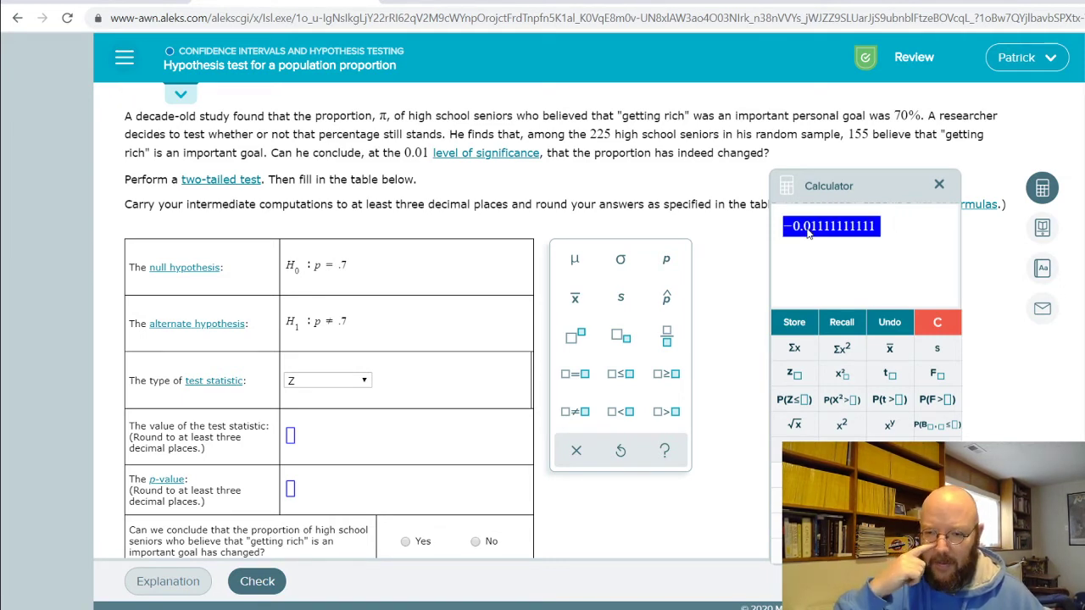
Divide the difference by the square root of .7(1 − .7)/225 to compute the test statistic.
left_click(808, 233)
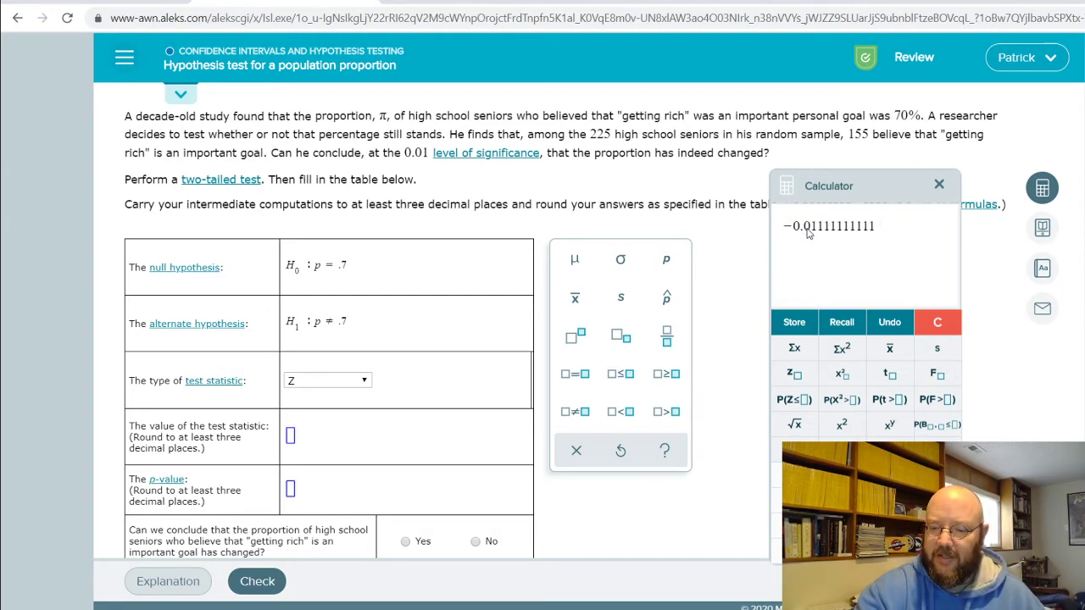
type("/")
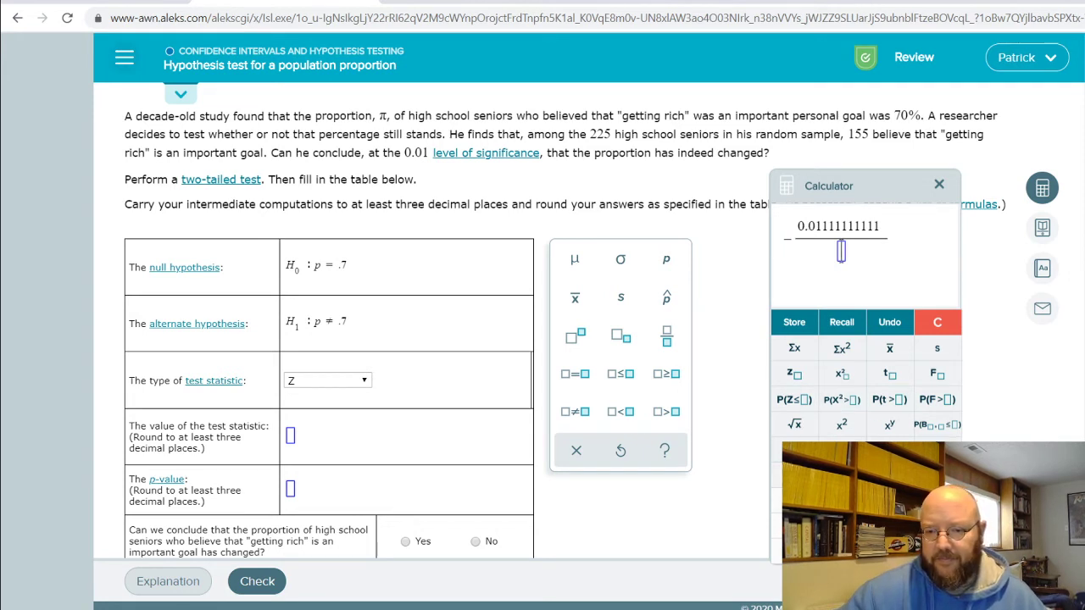
left_click(796, 426)
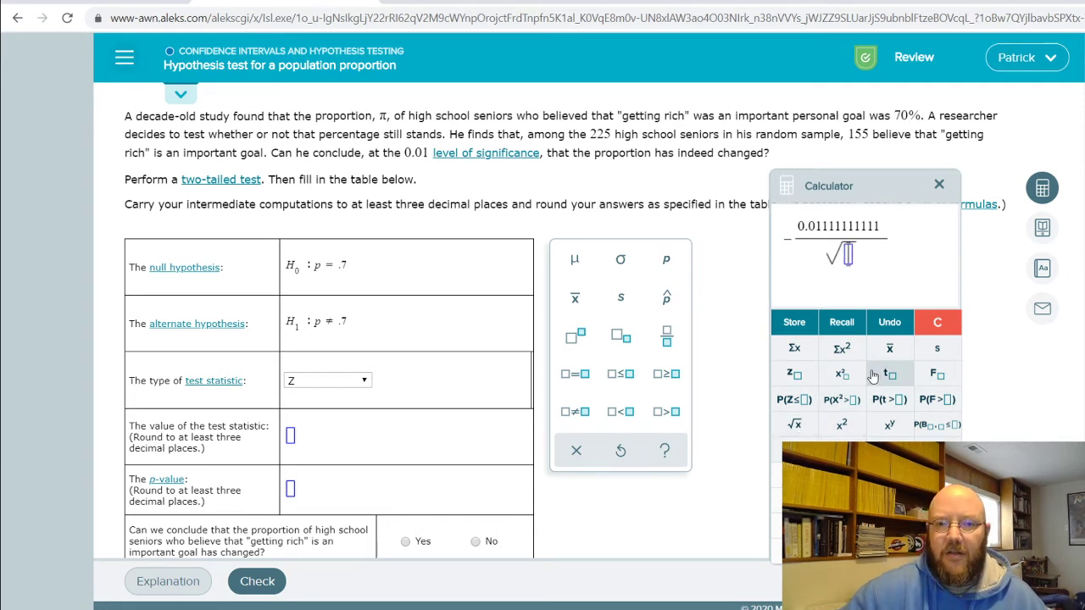
type(".7")
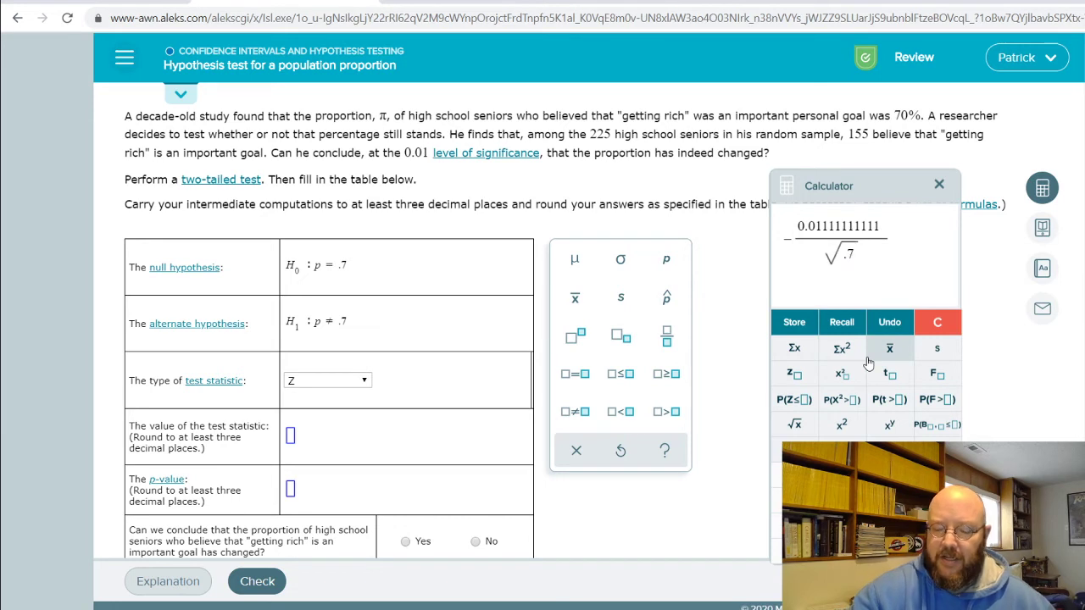
type("(")
type("1-.7")
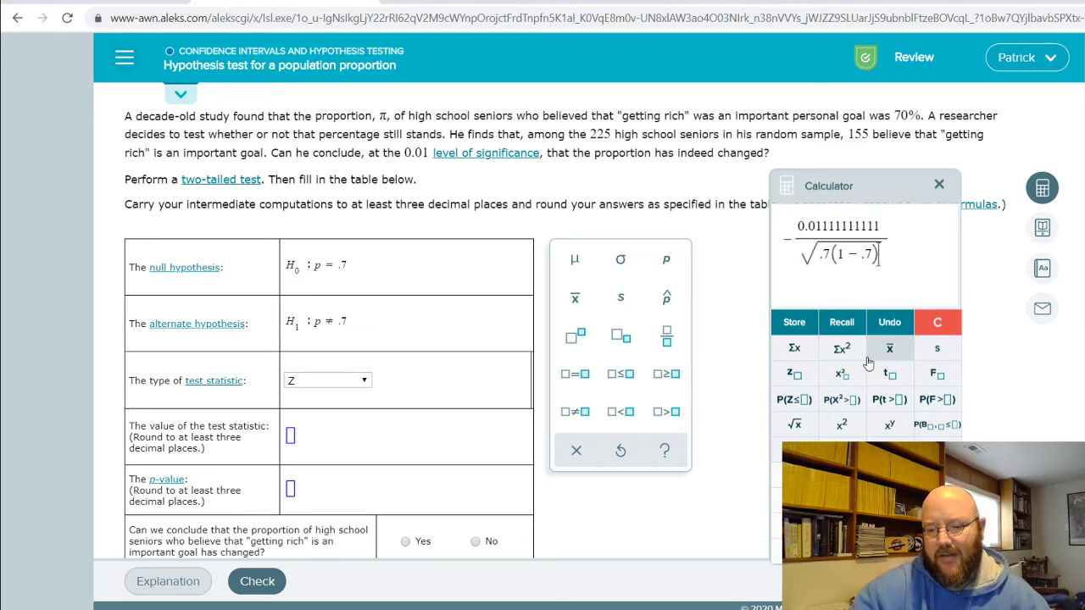
type("/")
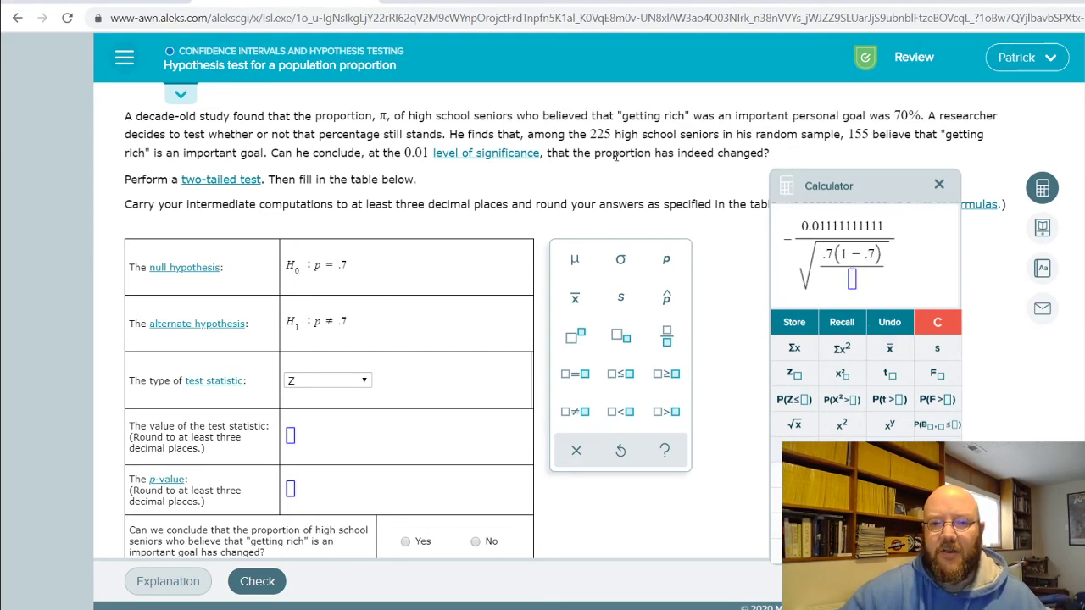
type("225")
key("Return")
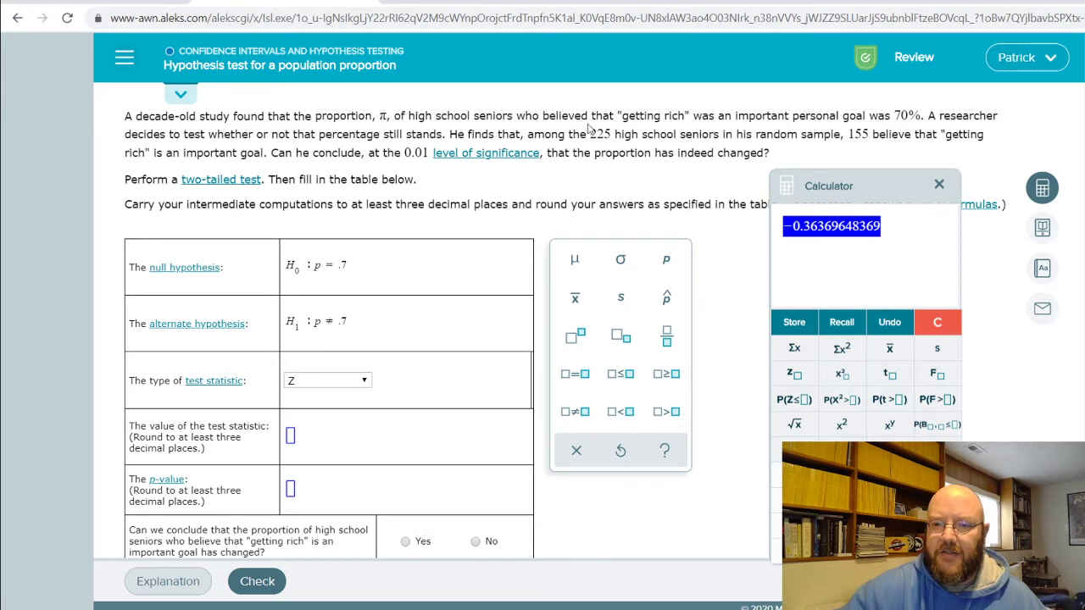
Enter −0.367 as the value of the test statistic in the table.
scroll(303, 203, "down", 1)
scroll(303, 204, "down", 2)
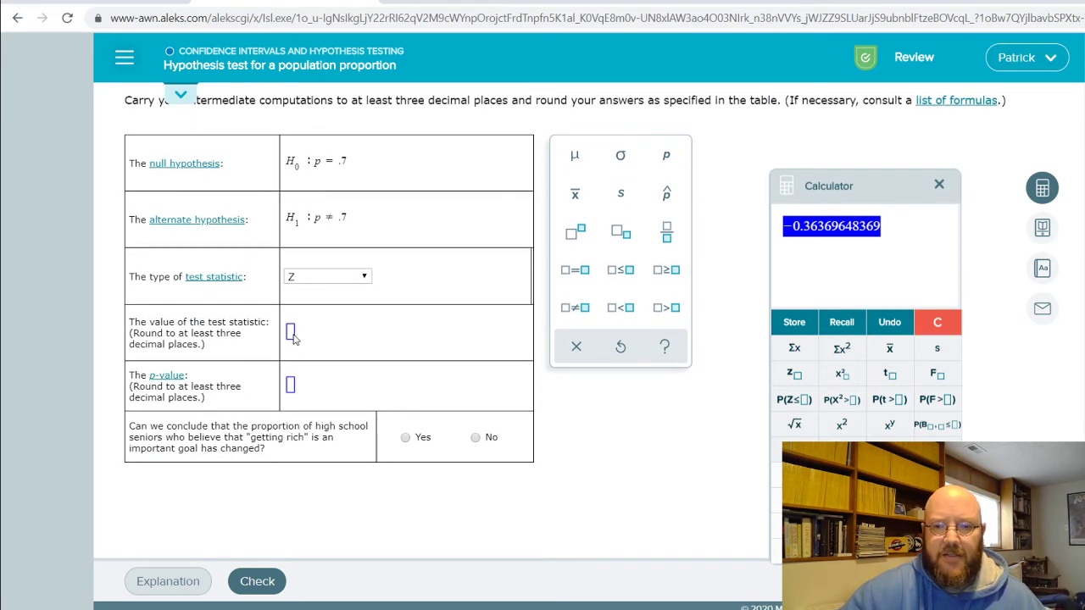
left_click(291, 332)
type("-")
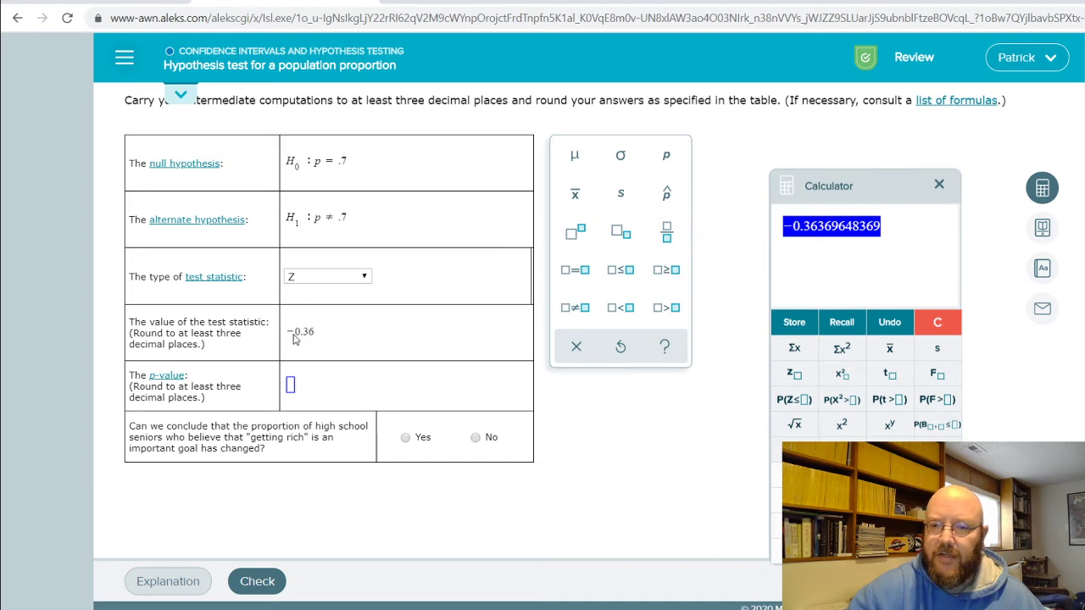
type("0.36")
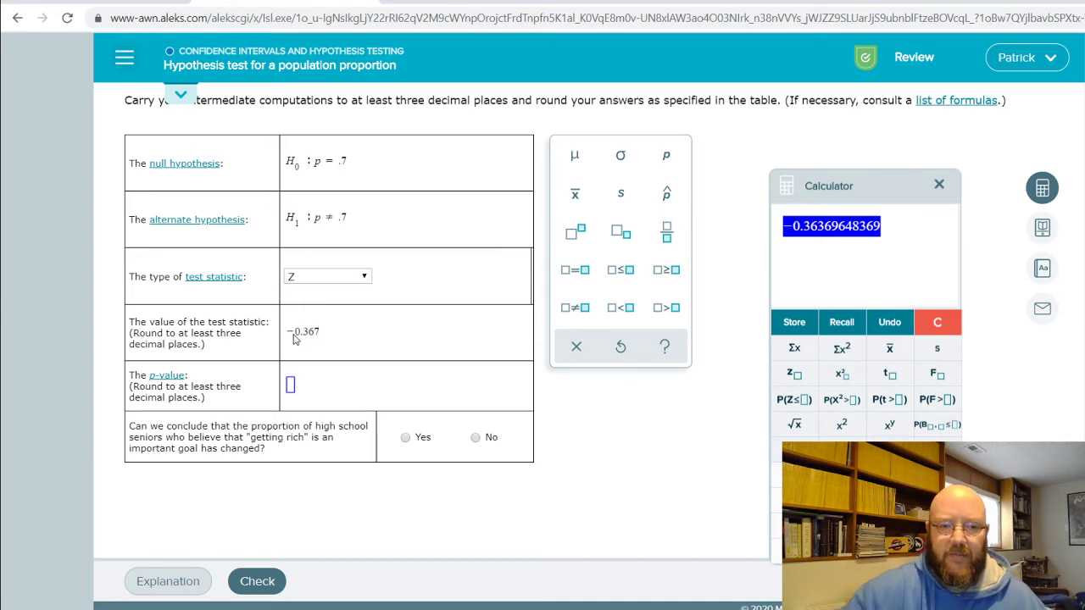
type("7")
left_click(935, 323)
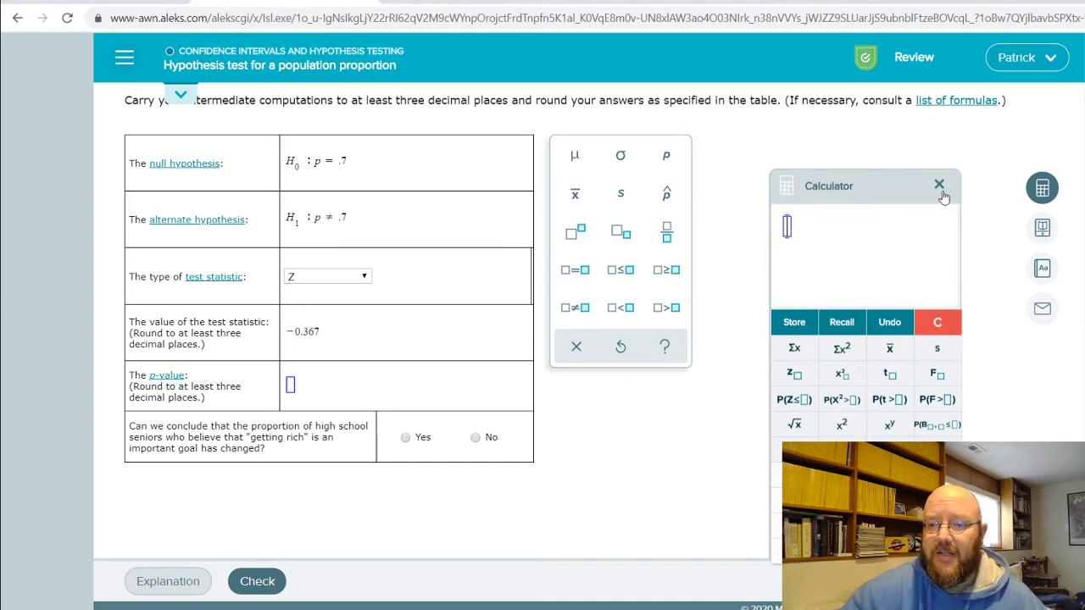
left_click(940, 184)
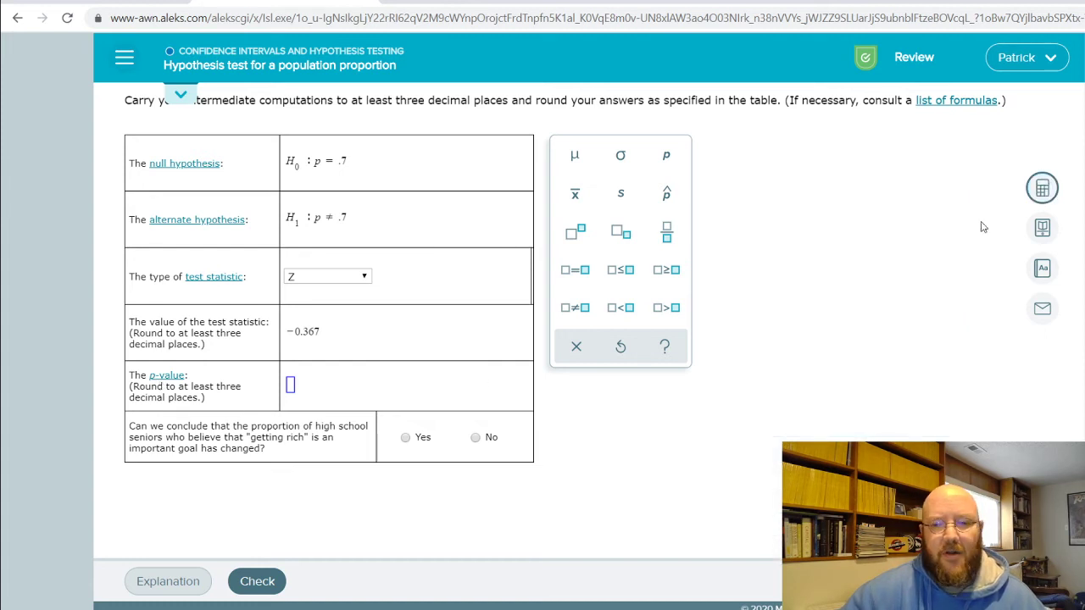
left_click(1042, 187)
left_click(889, 322)
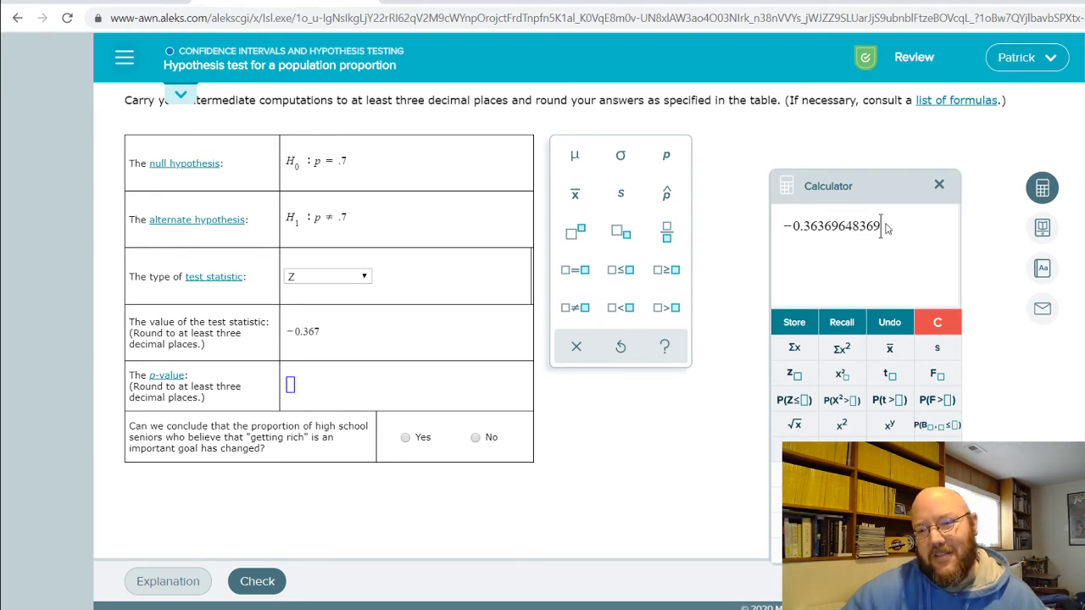
Compute P(Z ≤ −0.36369648369) from the calculated test statistic and multiply it by 2 for the two-tailed p-value.
left_click_drag(884, 228, 750, 244)
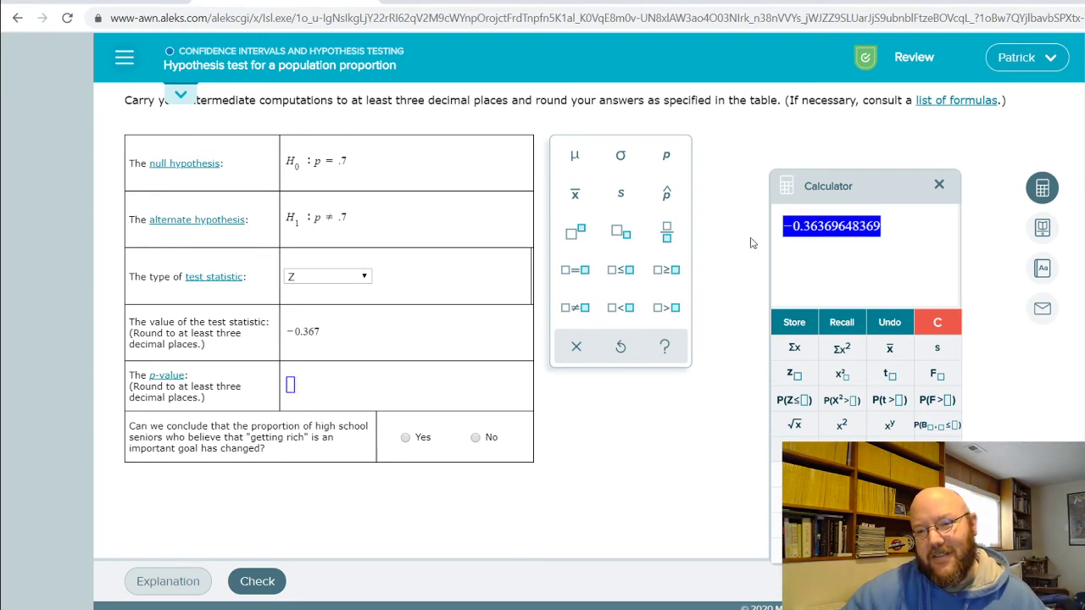
left_click(797, 402)
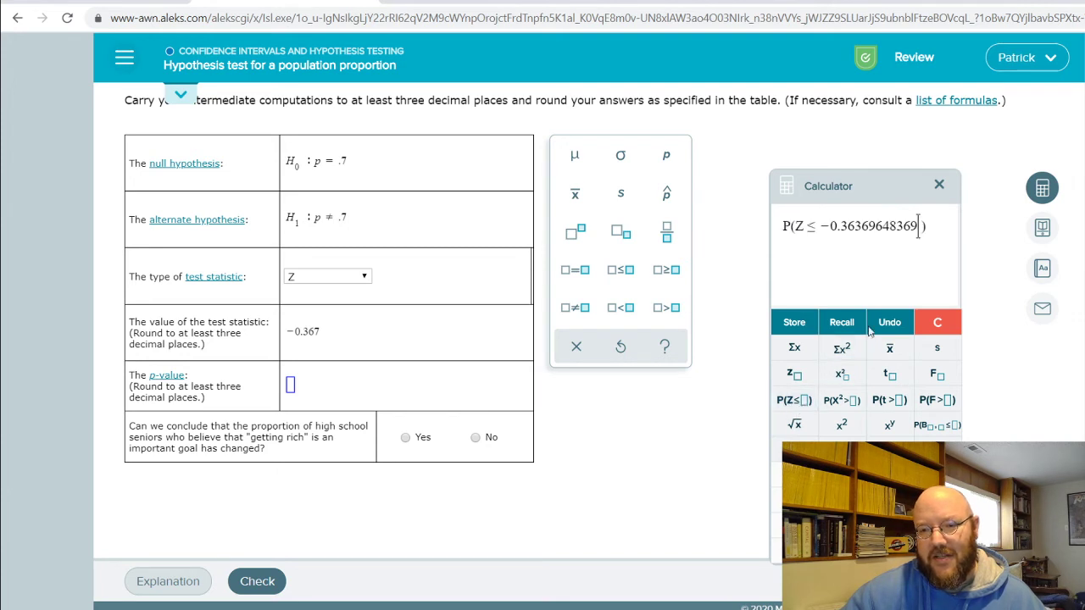
key("Return")
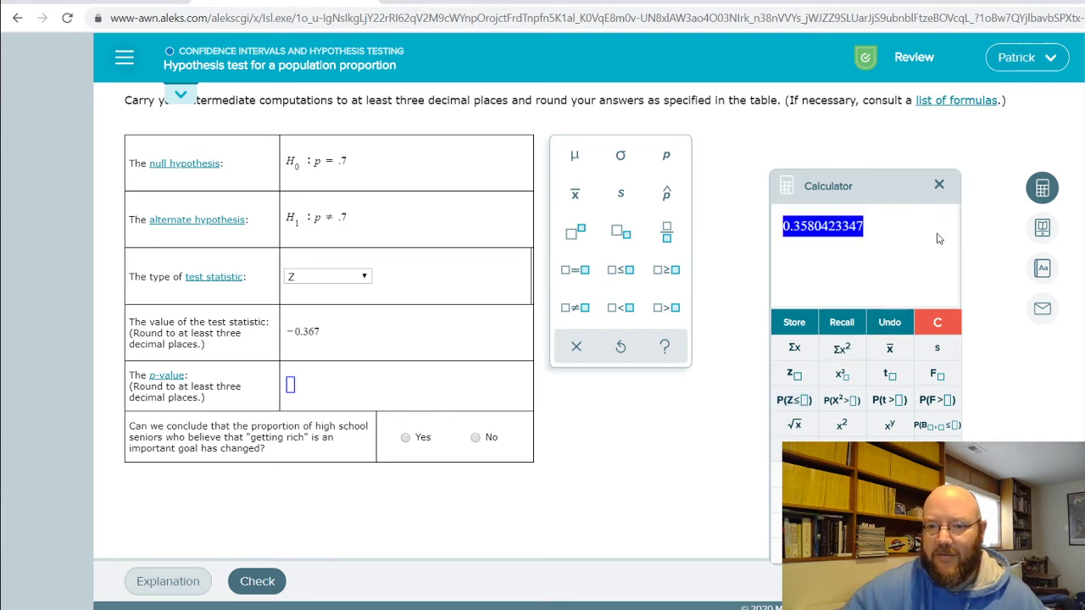
left_click(878, 237)
type("*2")
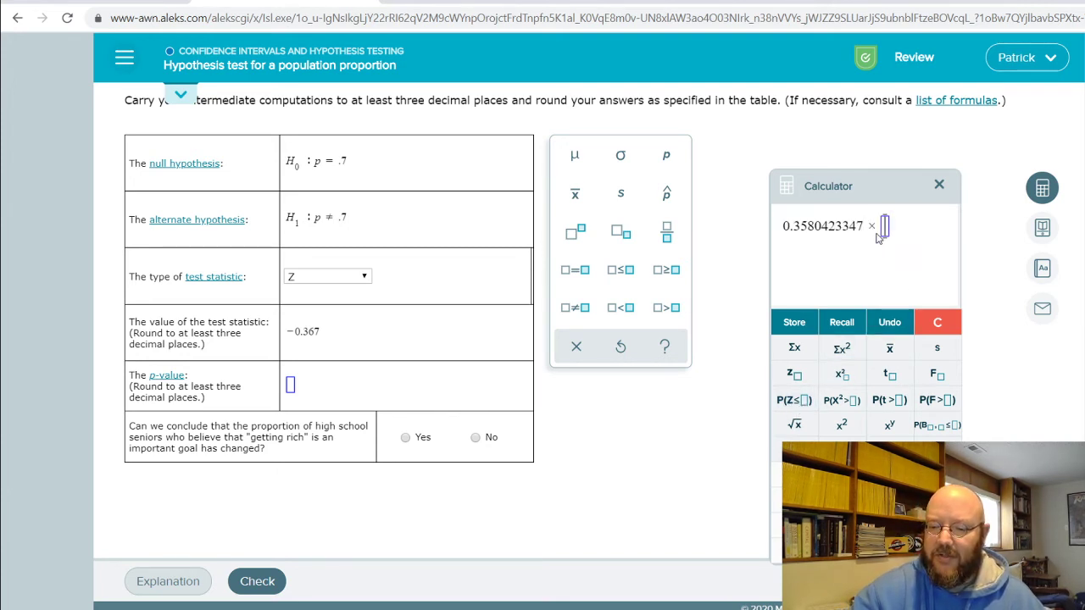
key("Return")
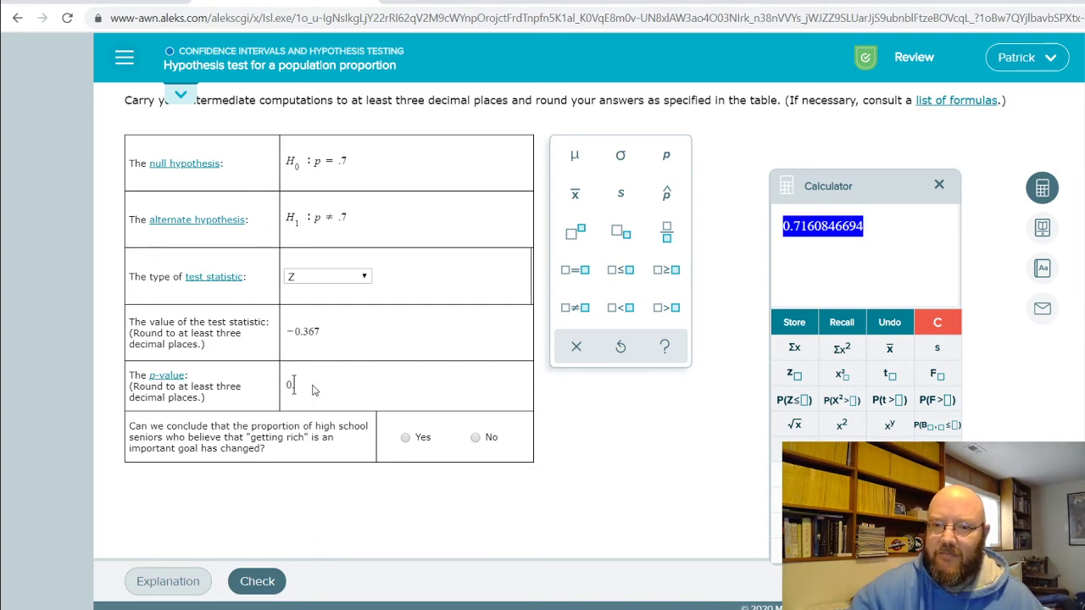
Enter 0.716 as the p-value in the table and close the calculator.
left_click(312, 389)
type("0.716")
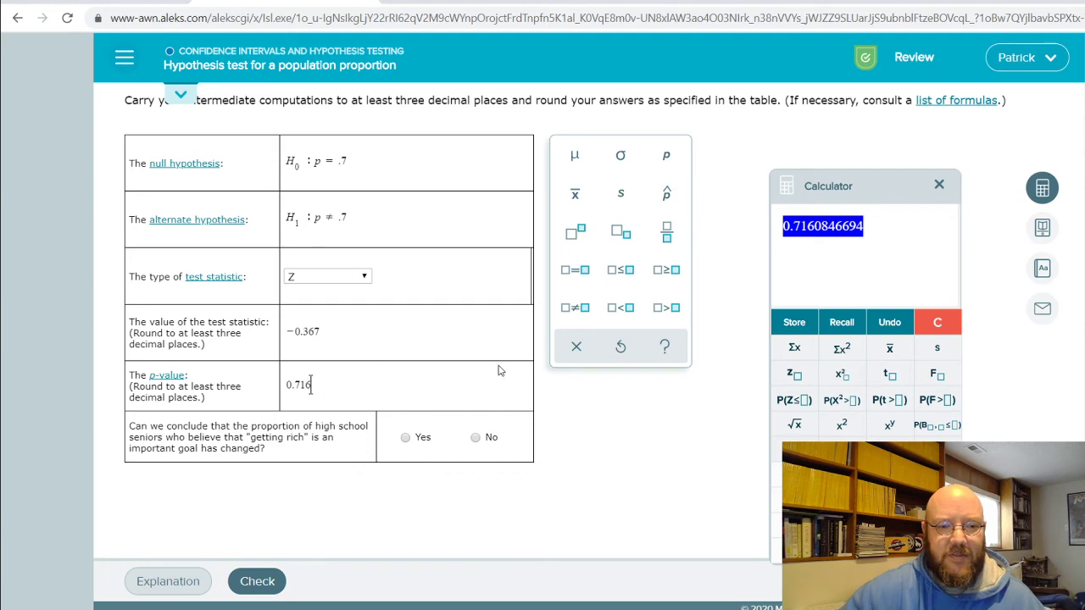
left_click(938, 184)
Bring back the calculator with its entry cleared and place it below the problem text.
scroll(899, 293, "up", 1)
left_click(1043, 187)
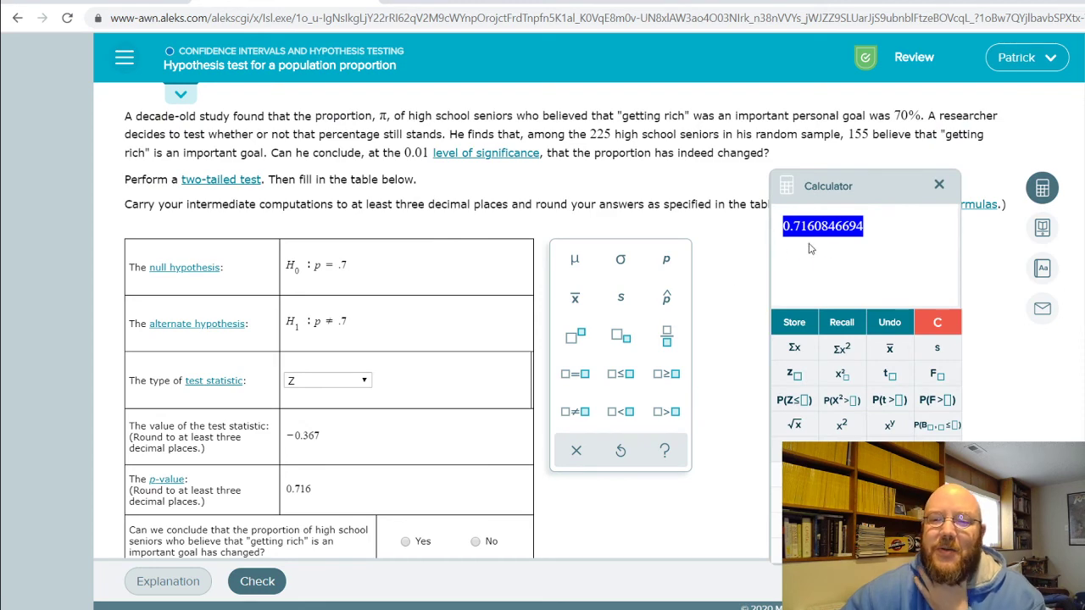
scroll(718, 322, "down", 1)
left_click(938, 322)
scroll(698, 302, "up", 1)
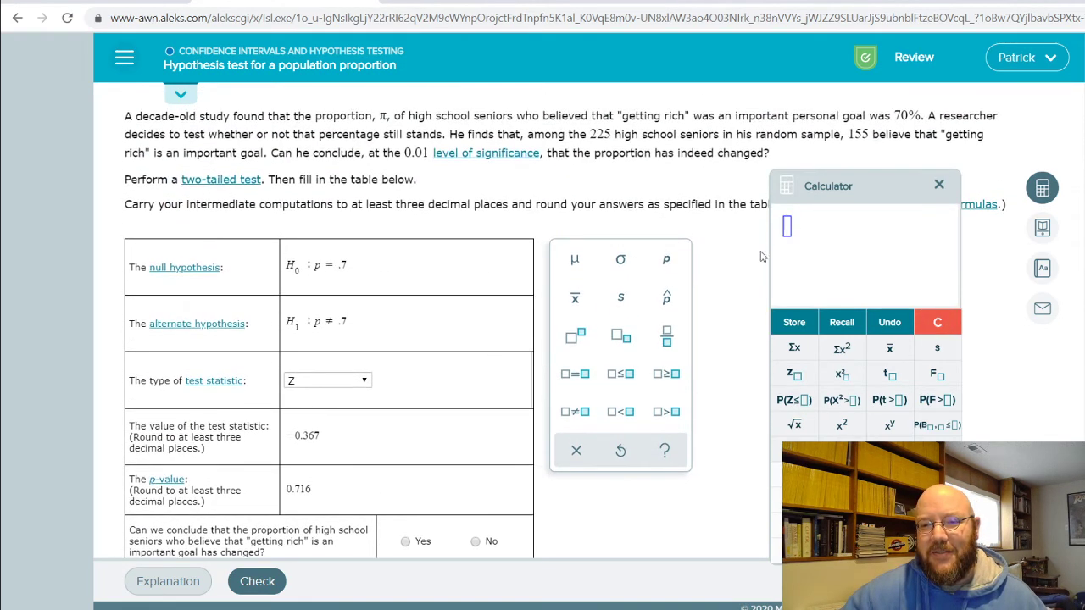
left_click_drag(845, 178, 839, 248)
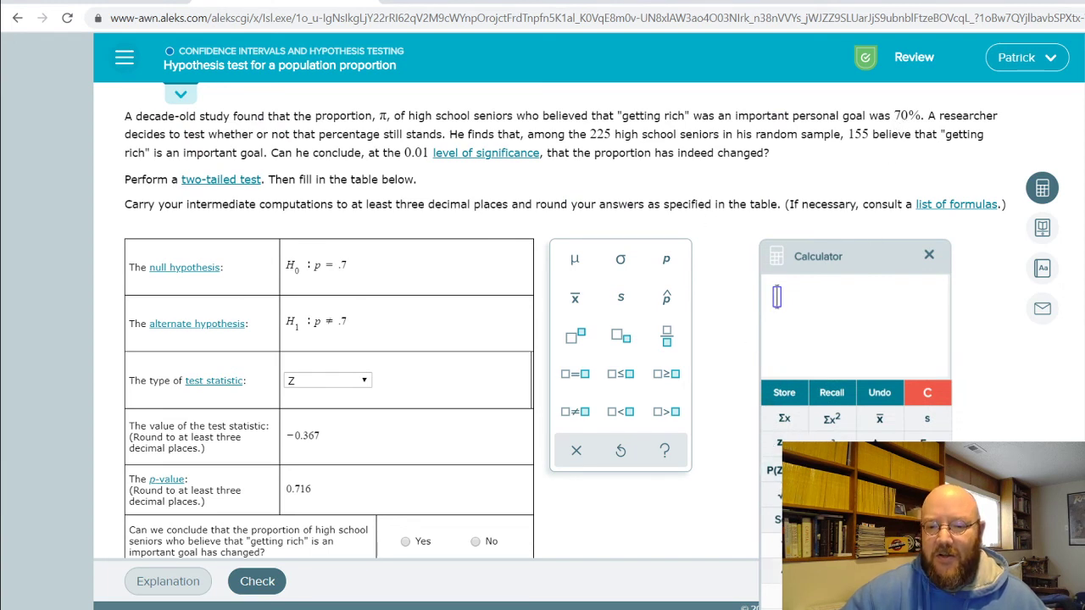
Recompute the sample proportion as 155/225, repositioning the calculator so that its keys are accessible.
type("155")
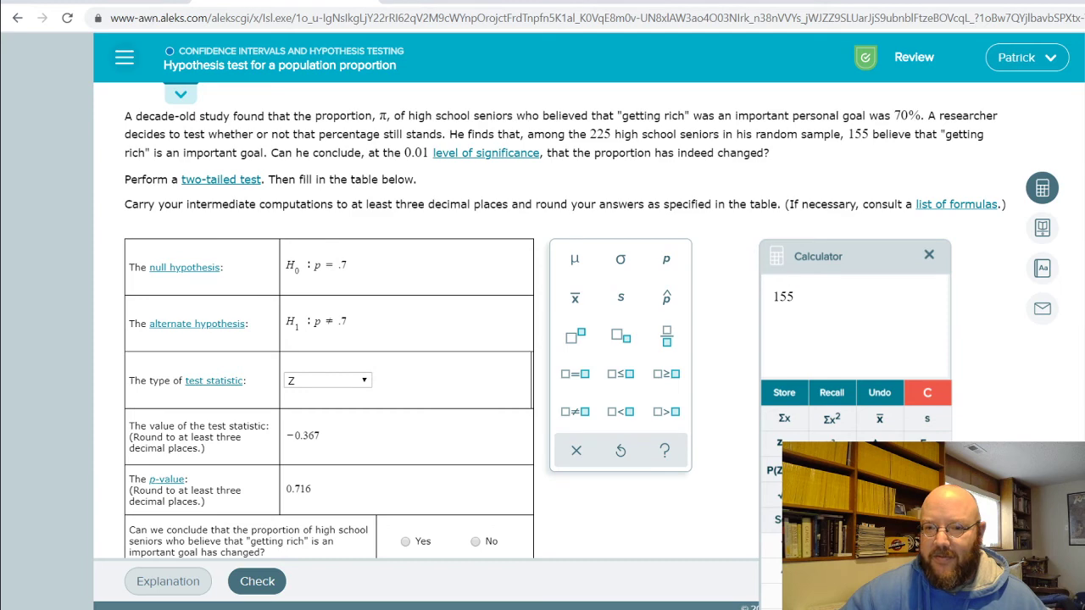
type("/")
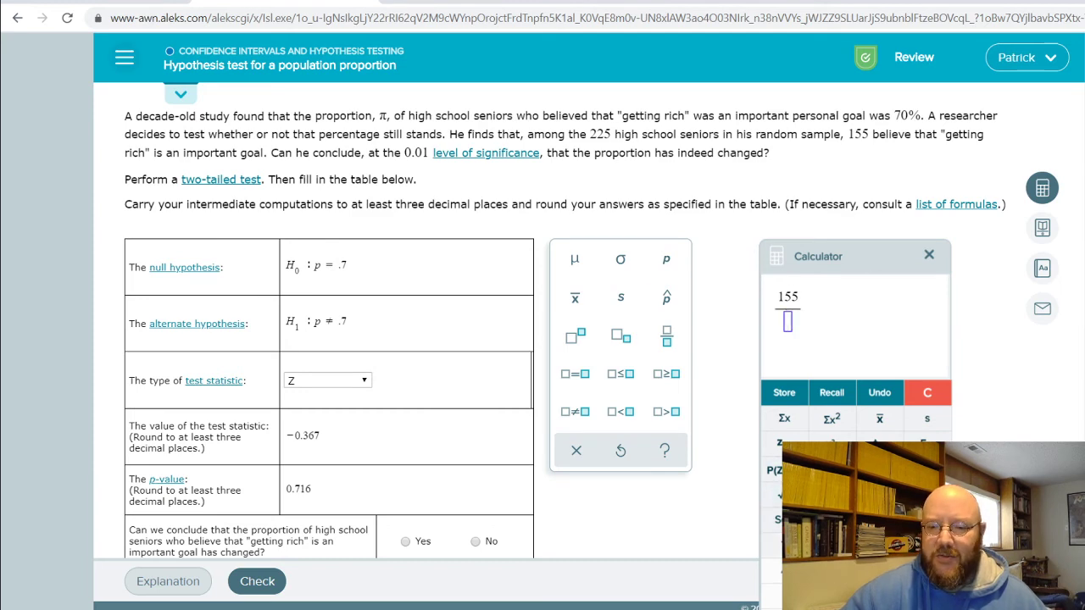
type("225")
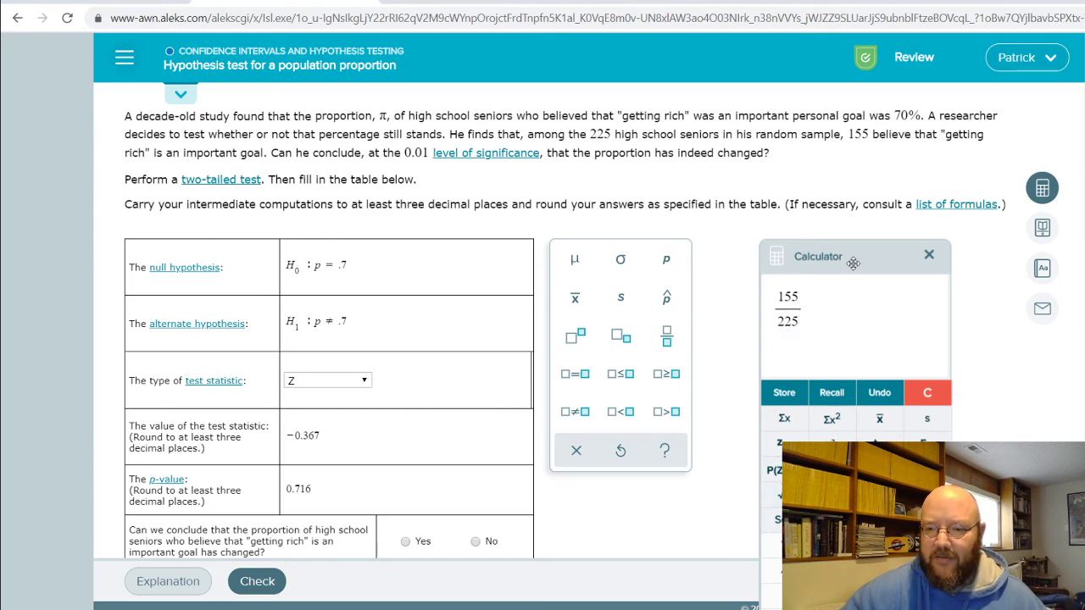
left_click_drag(853, 264, 833, 193)
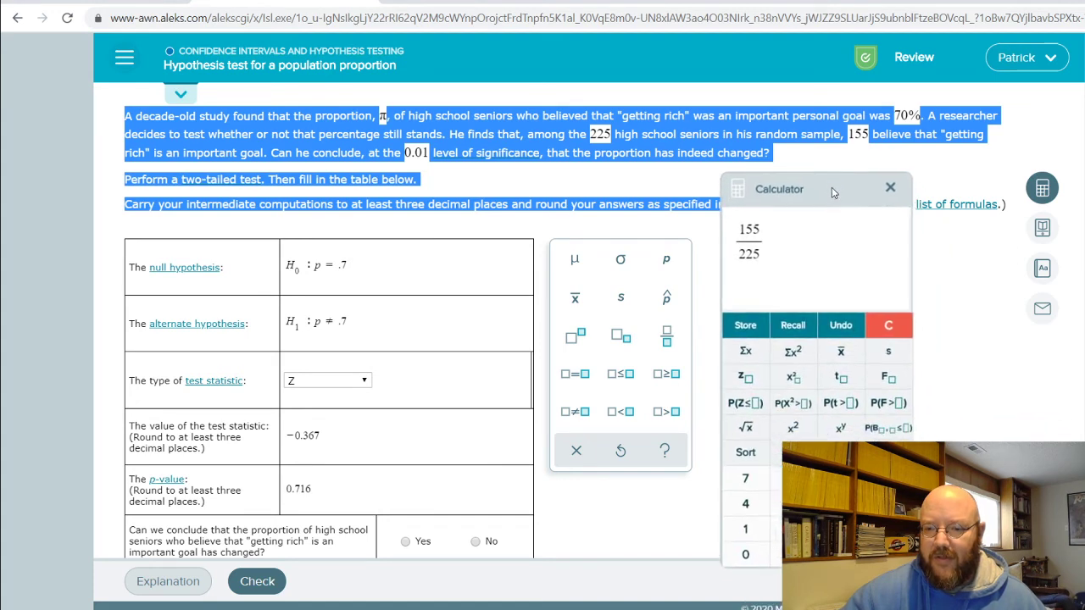
left_click(889, 555)
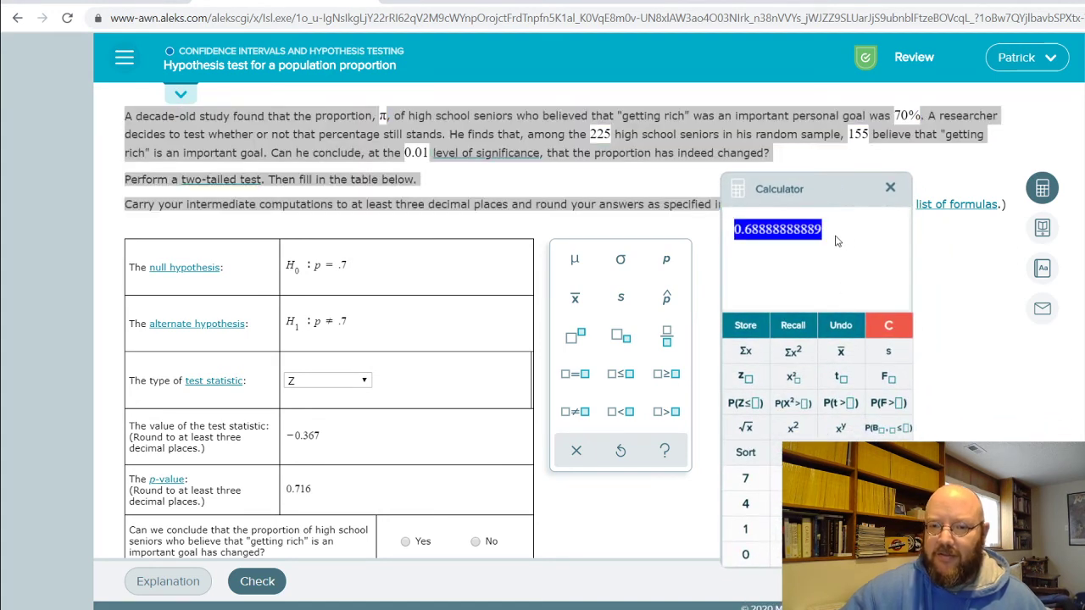
Subtract .7 from the recomputed sample proportion.
type("-")
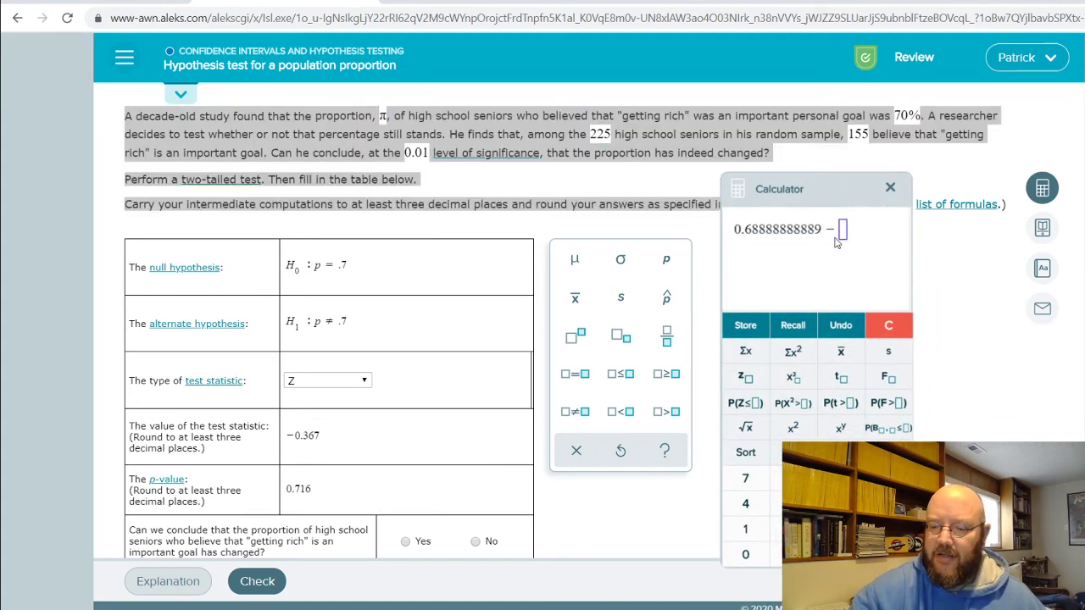
type(".7")
key("Return")
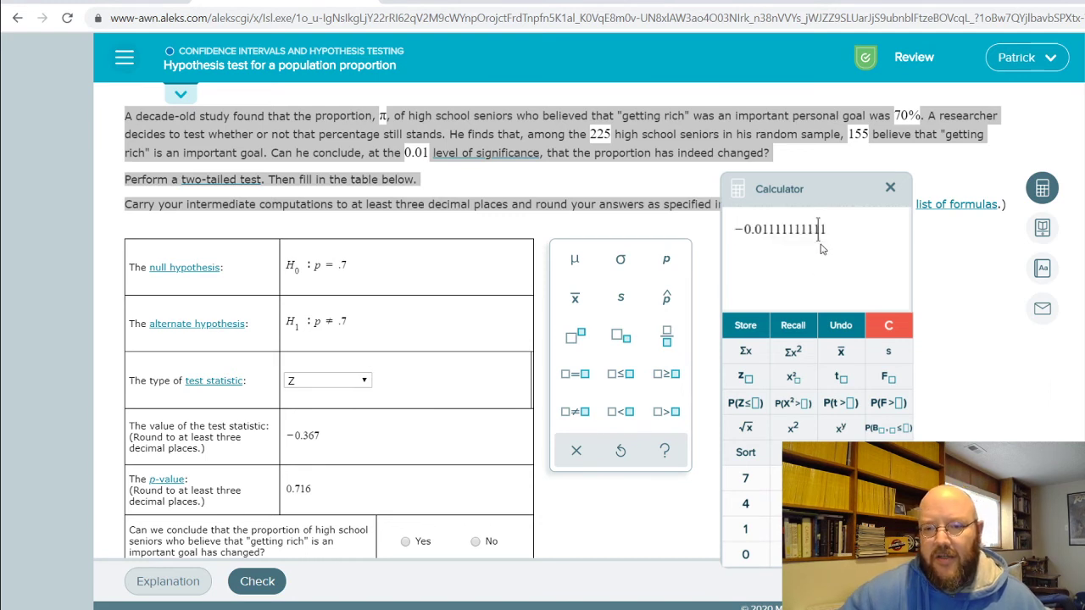
Divide the difference in the calculator by the square root of .7(1 − .7)/225 to recompute the test statistic.
left_click_drag(821, 229, 701, 244)
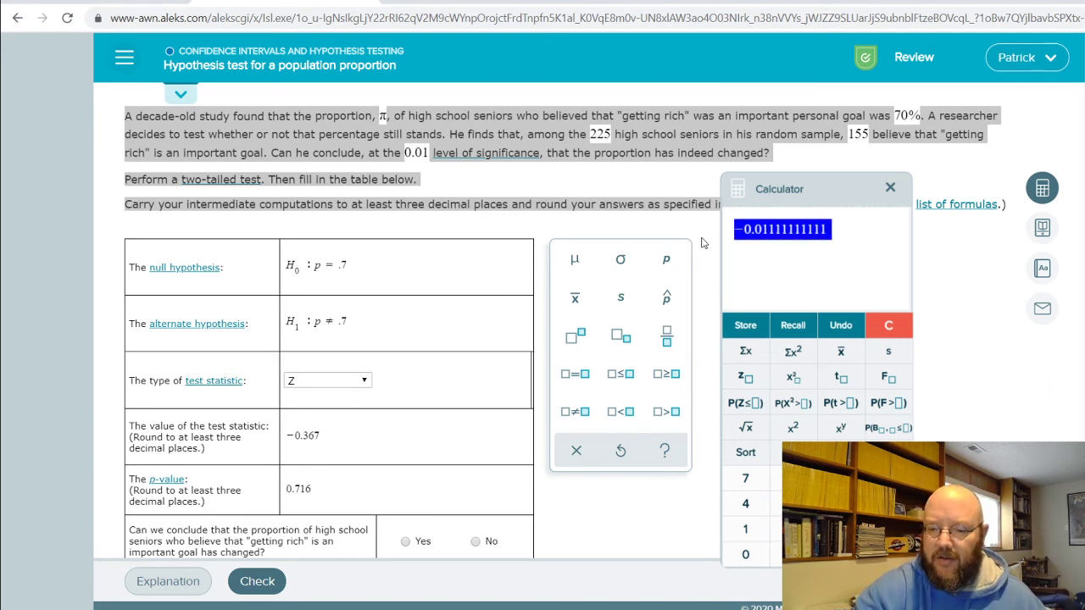
type("/")
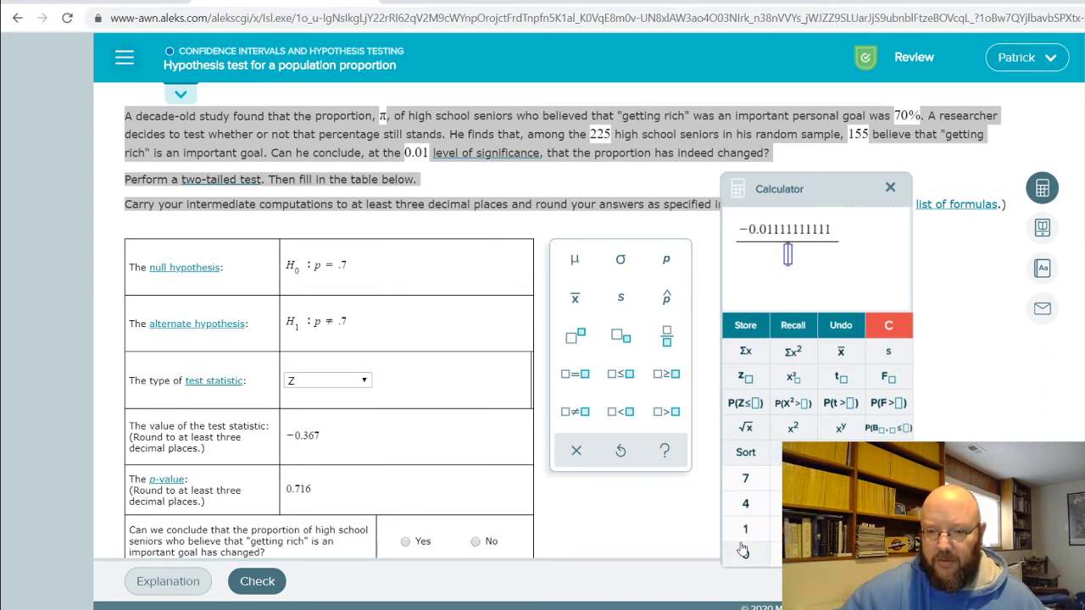
left_click(747, 430)
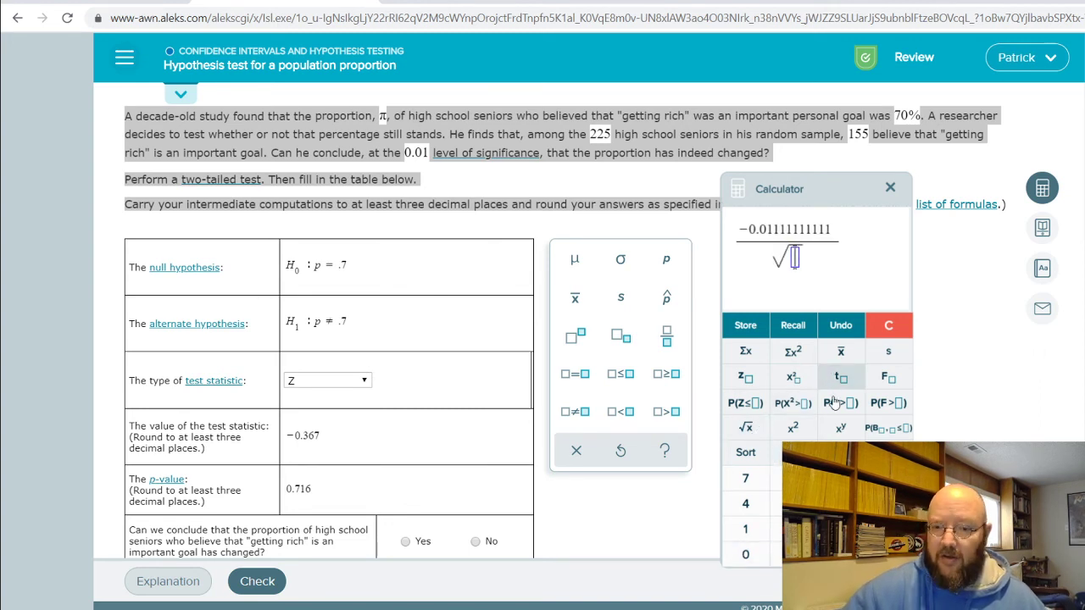
type(".7")
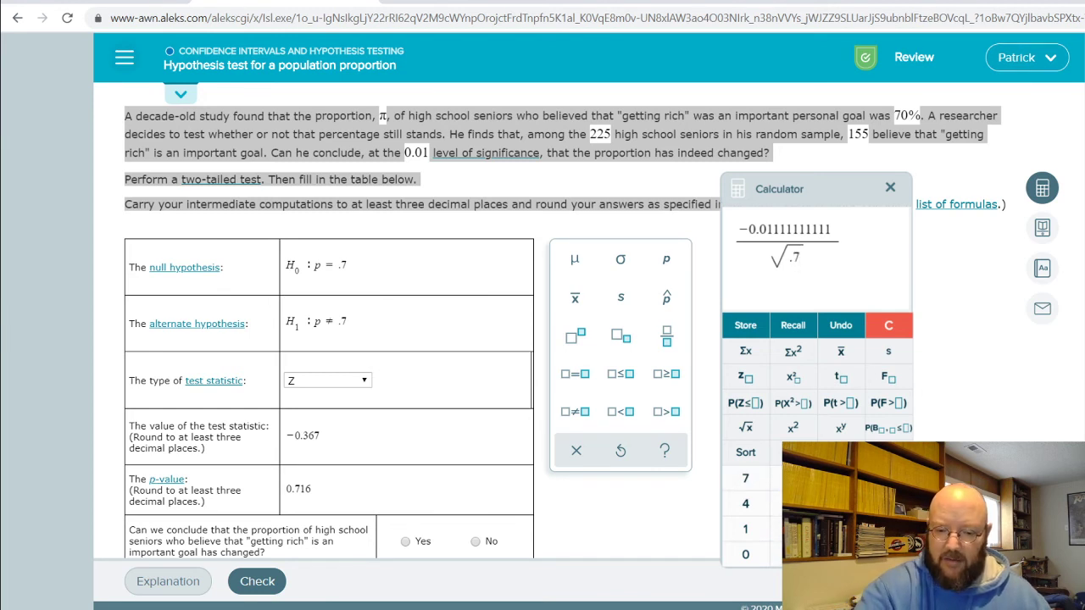
type("(")
type("1-.7")
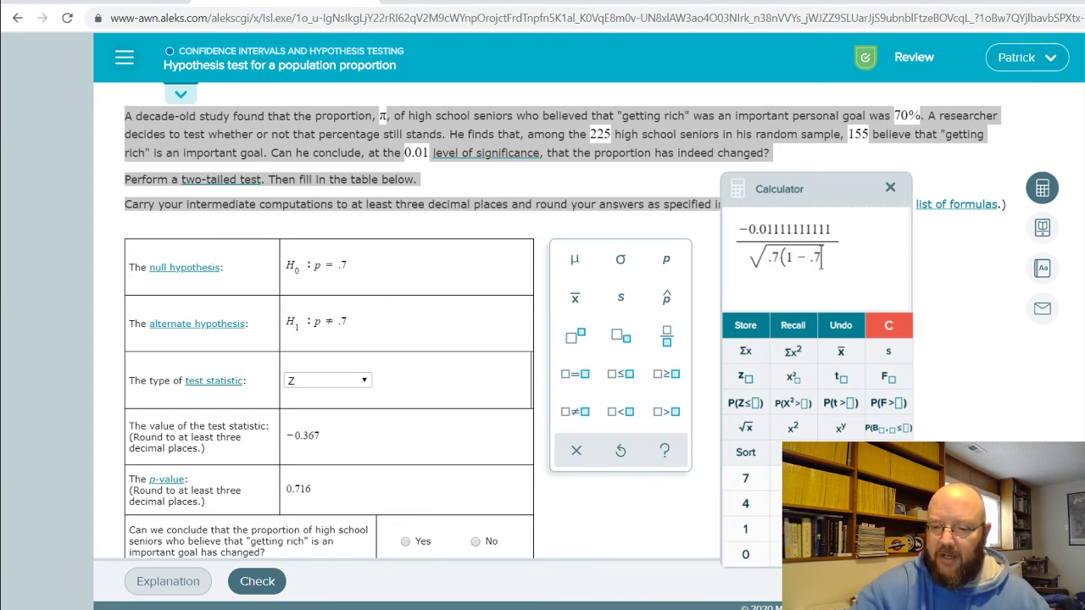
type(")/")
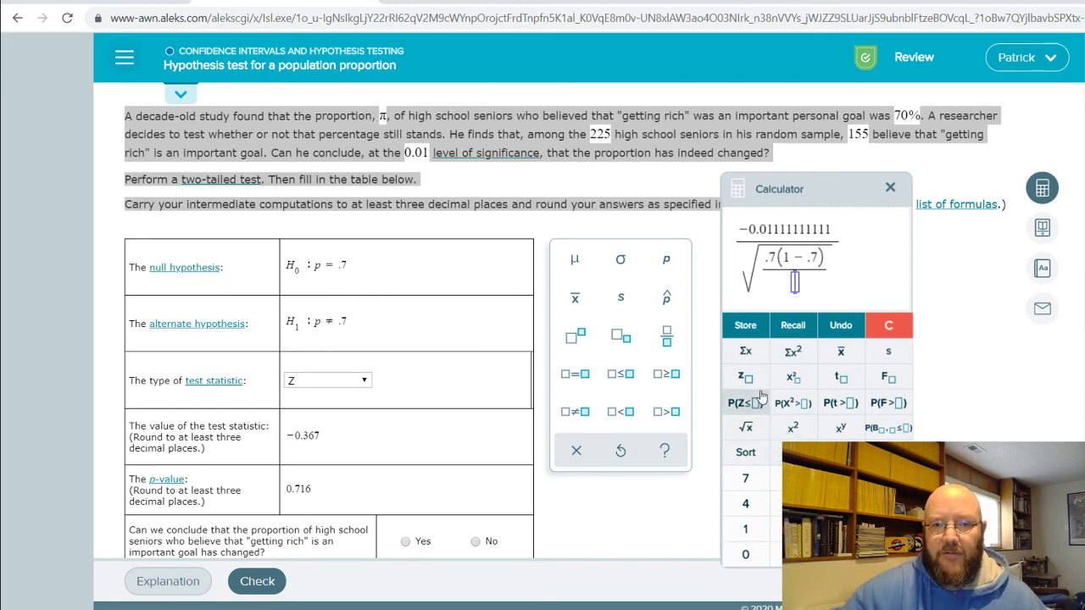
left_click(613, 158)
type("225")
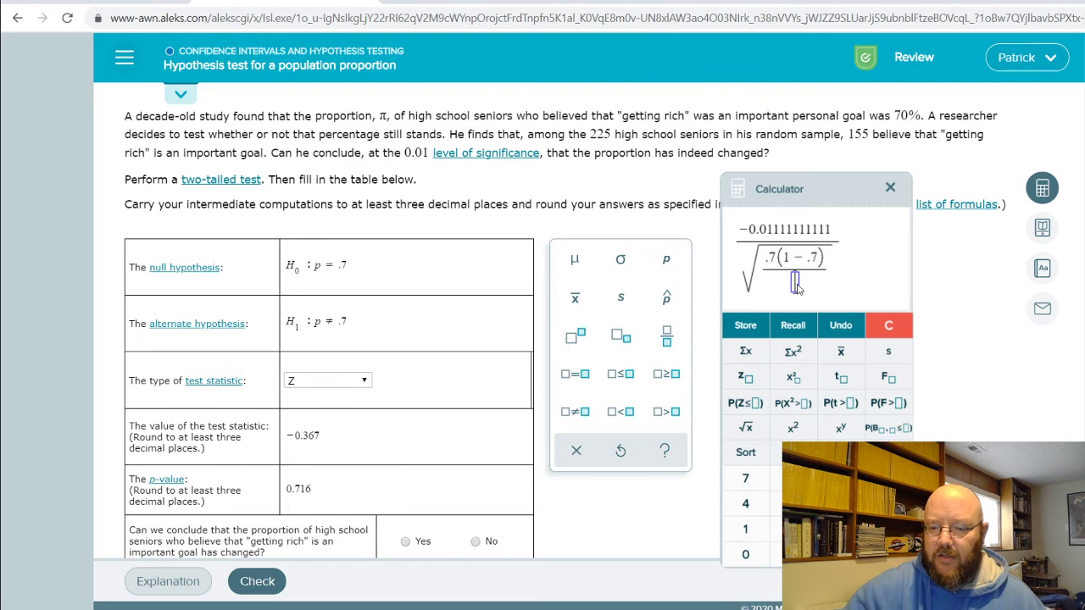
key("Return")
Evaluate P(Z ≤ □) for the recomputed test statistic and multiply the probability by 2 to recheck the p-value.
scroll(620, 288, "down", 1)
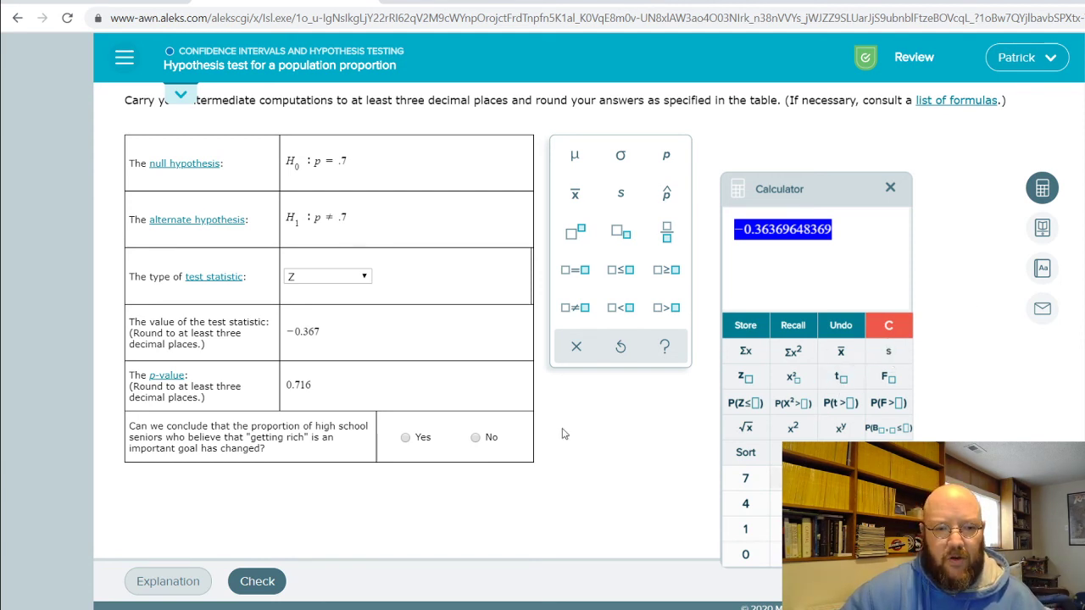
left_click(744, 404)
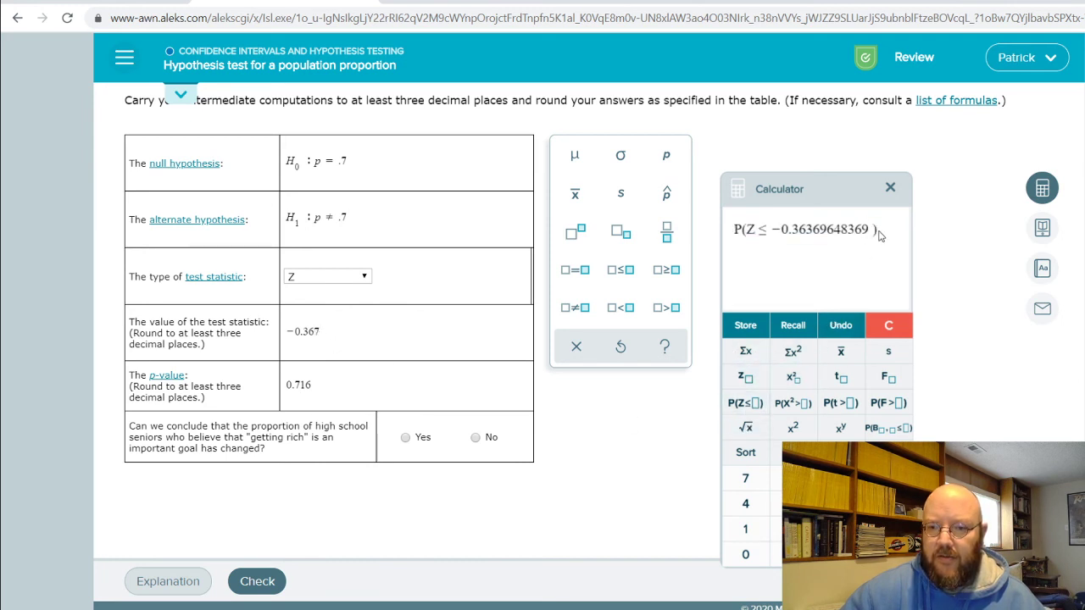
key("Return")
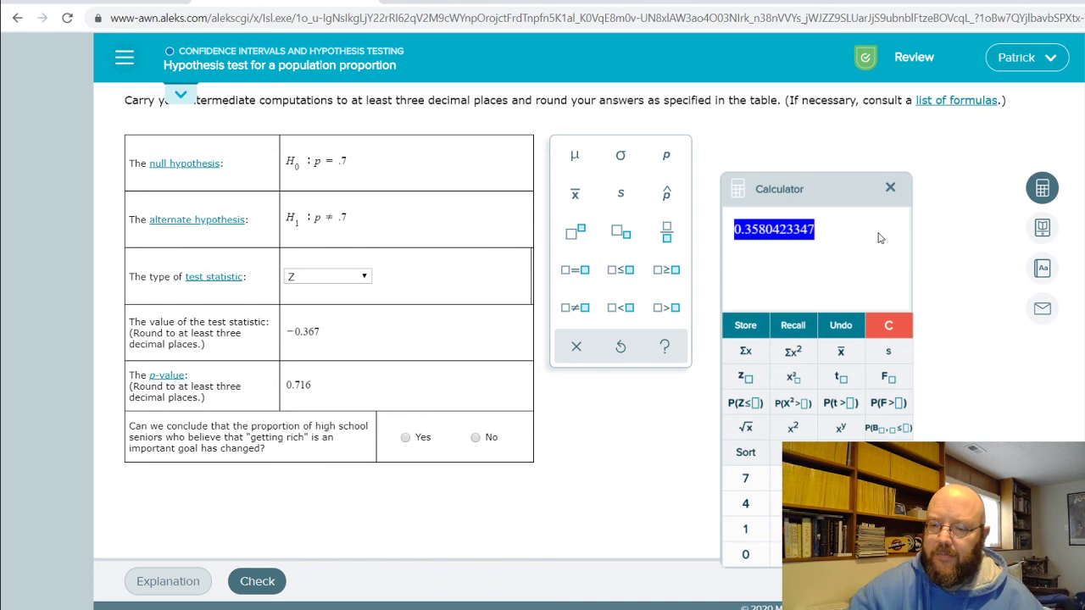
type("*2")
key("Return")
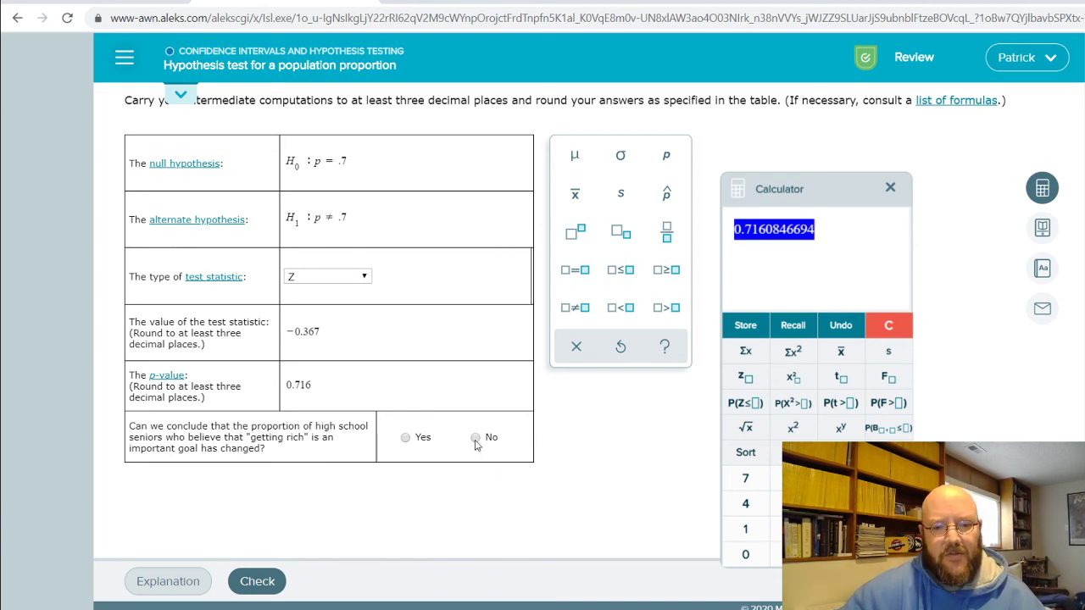
Answer No to whether the proportion has changed, submit the completed table for checking, and review the graded answers.
left_click(256, 581)
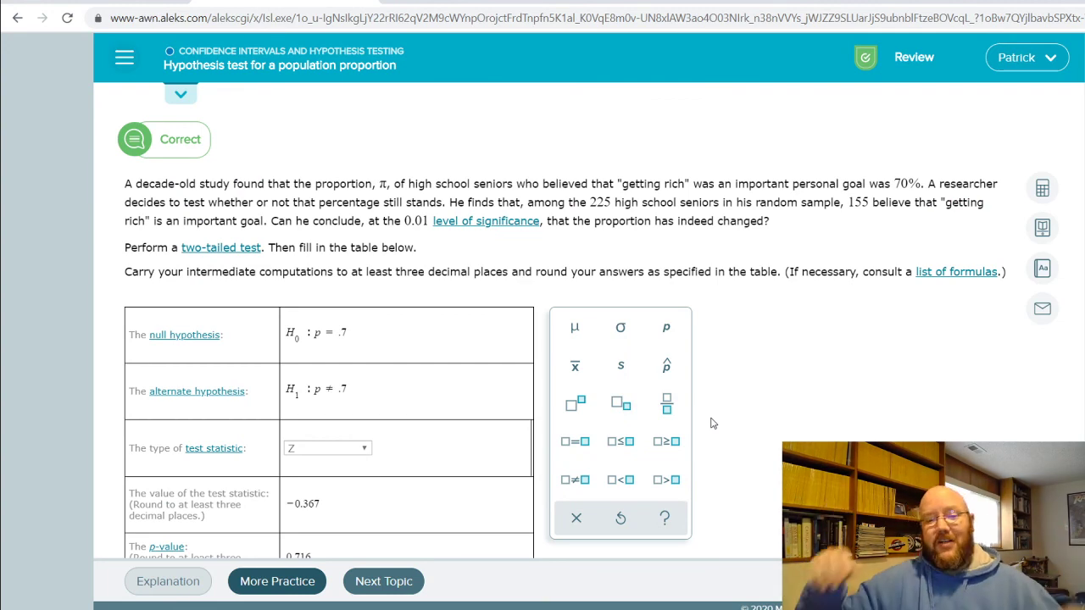
scroll(712, 386, "down", 2)
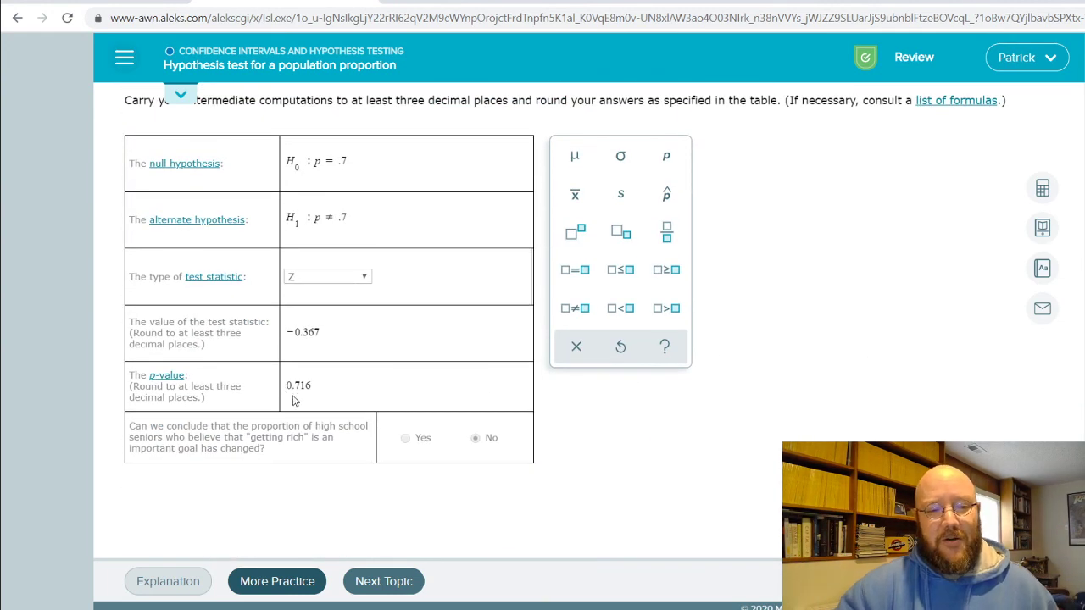
scroll(813, 364, "up", 2)
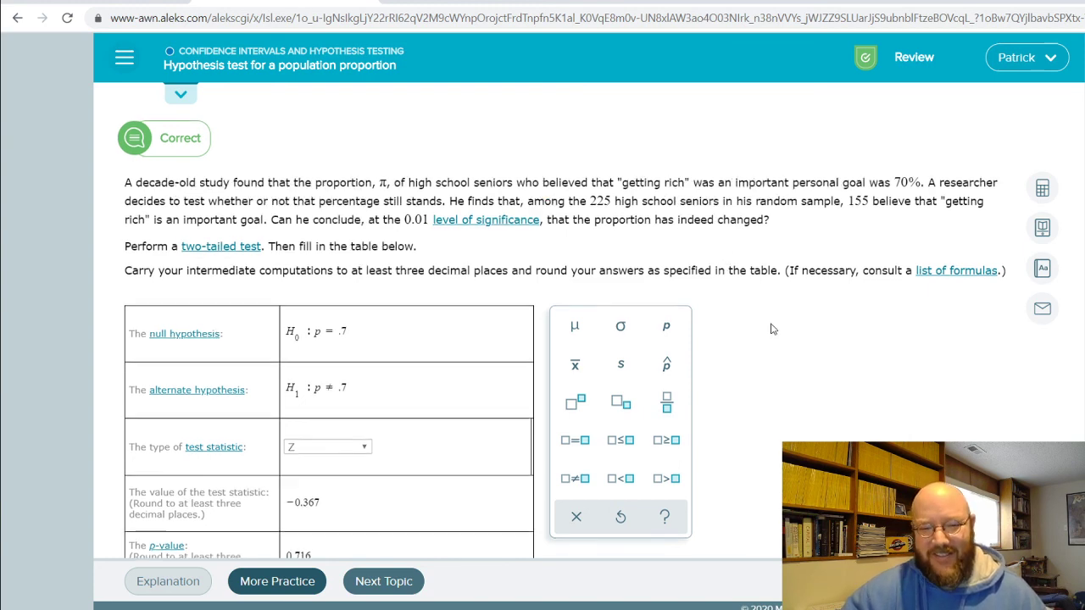
scroll(771, 328, "down", 2)
scroll(771, 329, "up", 2)
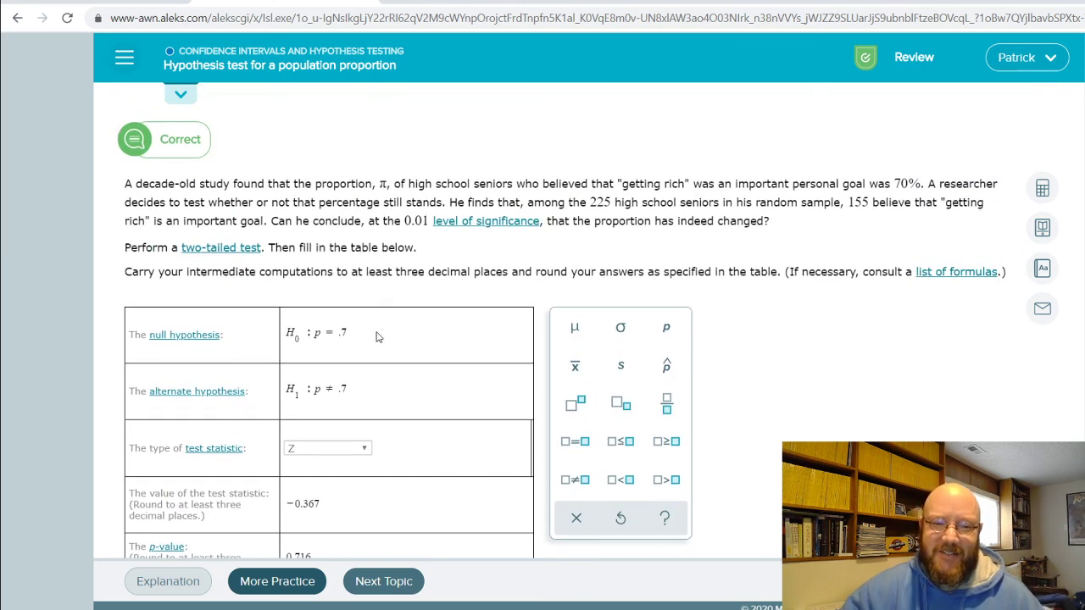